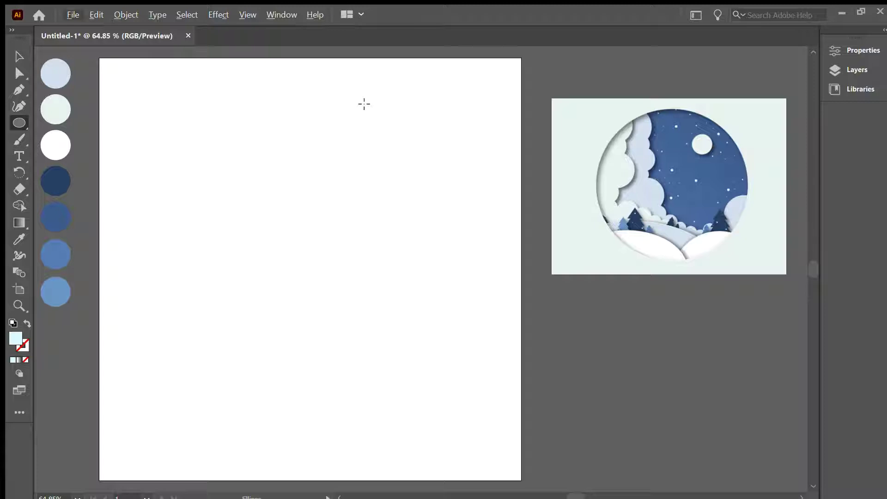
Step: Alt-drag copies of the pale circle in a curve down the artboard and into the top-left corner
click(19, 73)
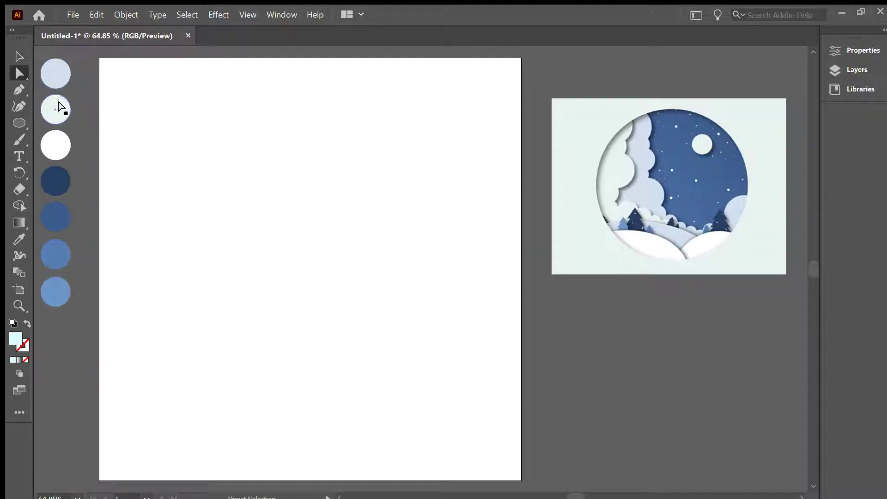
mouse_move(63, 109)
mouse_down()
mouse_move(128, 80)
mouse_move(138, 240)
mouse_move(169, 337)
mouse_move(212, 362)
mouse_move(214, 310)
mouse_move(271, 382)
mouse_up()
mouse_move(271, 382)
mouse_down()
mouse_move(315, 427)
mouse_move(379, 433)
mouse_up()
mouse_move(379, 433)
mouse_down()
mouse_move(452, 439)
mouse_move(479, 461)
mouse_up()
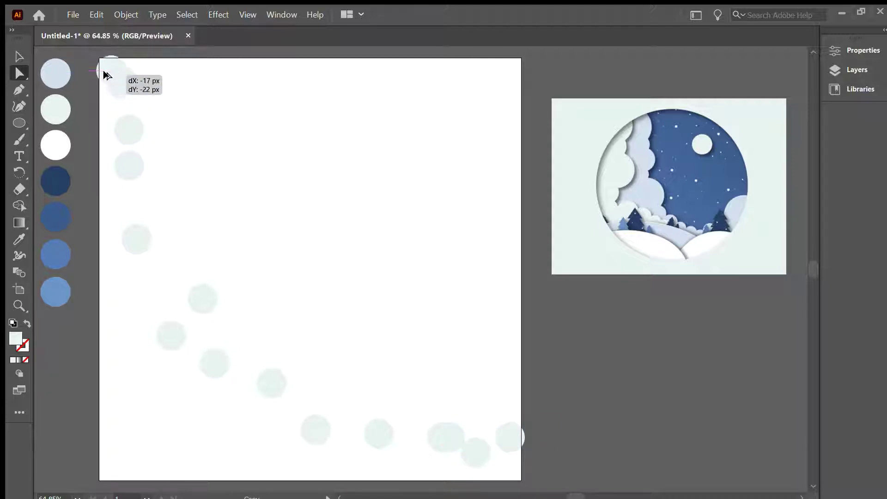
drag(114, 89, 104, 73)
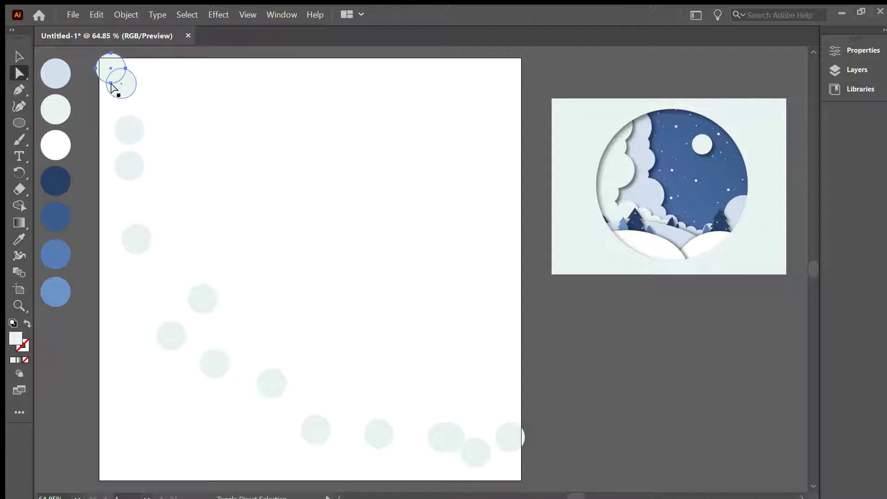
click(166, 99)
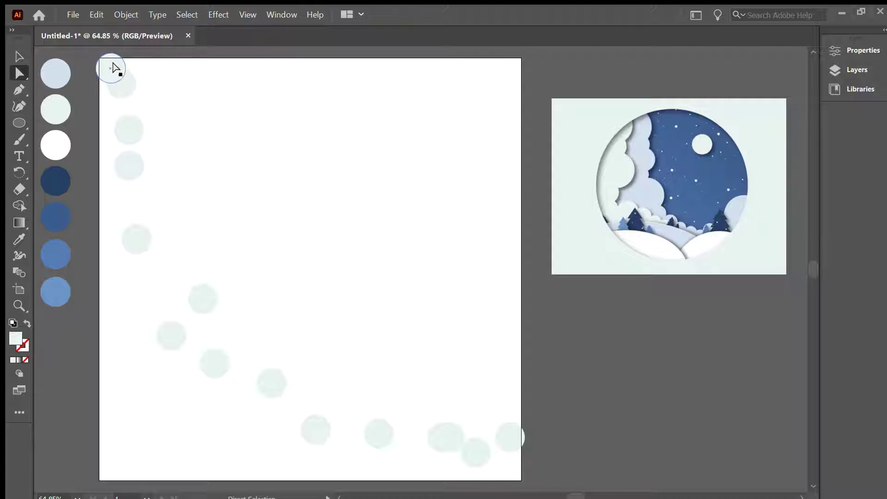
Step: Shift the top-left circle and enlarge another into a big cloud puff below it
drag(131, 93, 147, 104)
key(v)
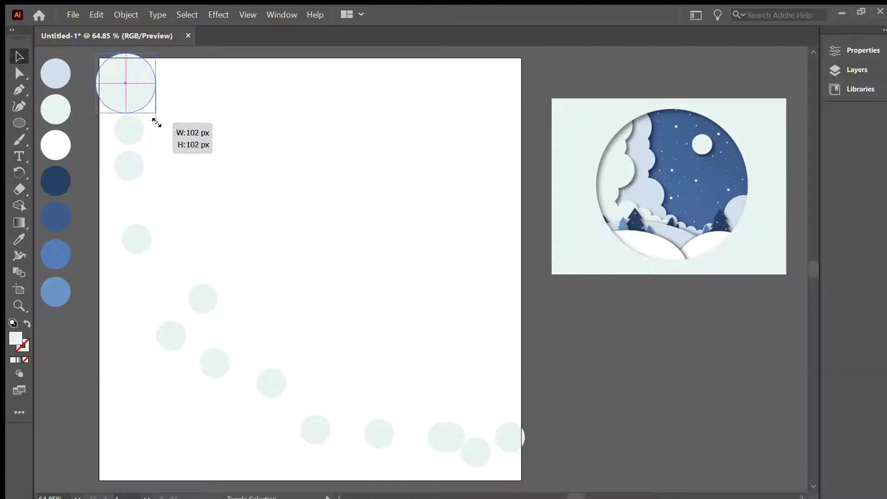
click(145, 91)
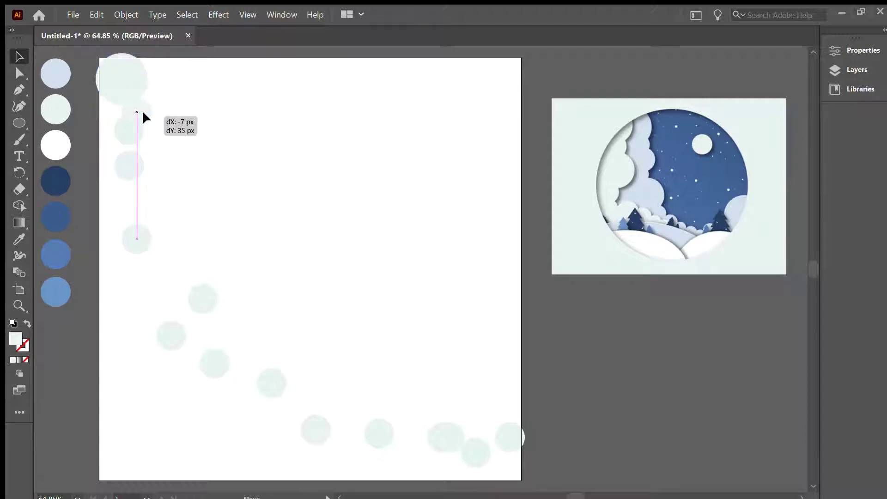
mouse_move(146, 91)
mouse_down()
mouse_move(139, 100)
mouse_move(193, 157)
mouse_up()
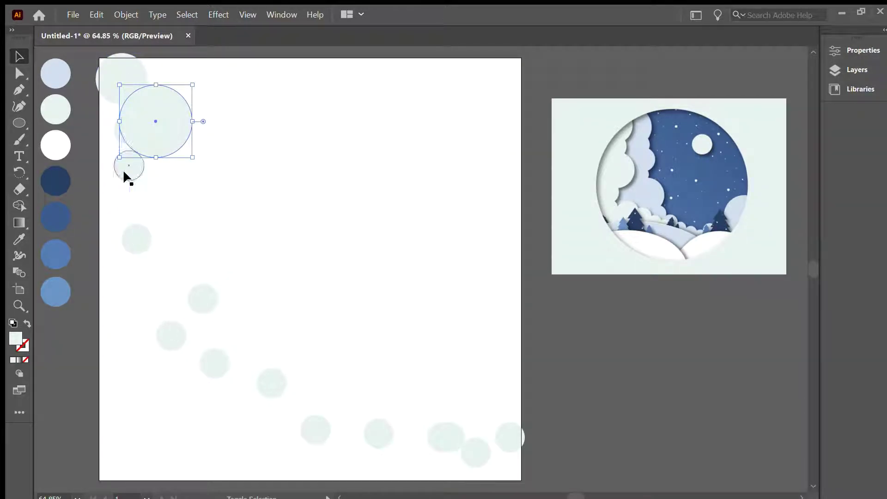
drag(123, 176, 151, 206)
mouse_move(117, 141)
mouse_down()
mouse_move(165, 233)
mouse_move(154, 199)
mouse_move(159, 156)
mouse_move(197, 200)
mouse_up()
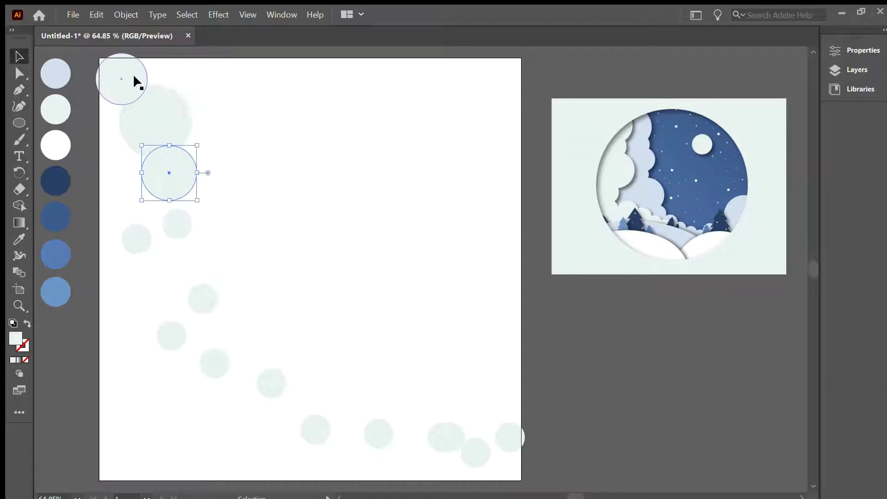
Step: Arrange more circles into the cloud's top-left edge, enlarging one to about 192 px
drag(152, 67, 154, 58)
mouse_move(163, 128)
mouse_down()
mouse_move(156, 125)
mouse_move(175, 153)
mouse_move(171, 142)
mouse_up()
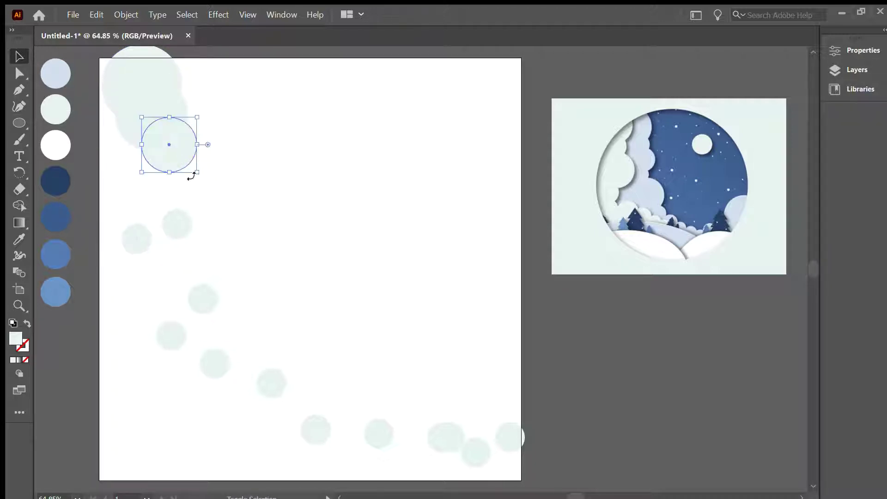
mouse_move(196, 171)
mouse_down()
mouse_move(223, 208)
mouse_move(189, 168)
mouse_up()
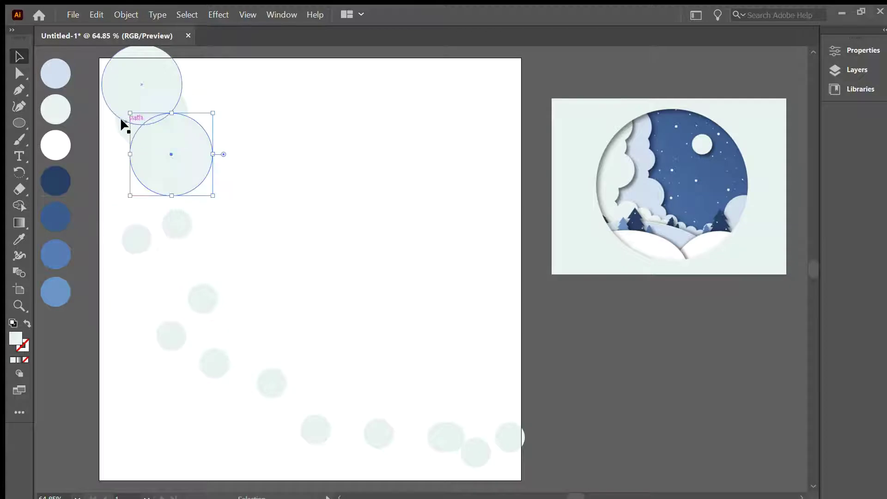
mouse_move(120, 118)
mouse_down()
mouse_move(110, 129)
mouse_move(119, 134)
mouse_up()
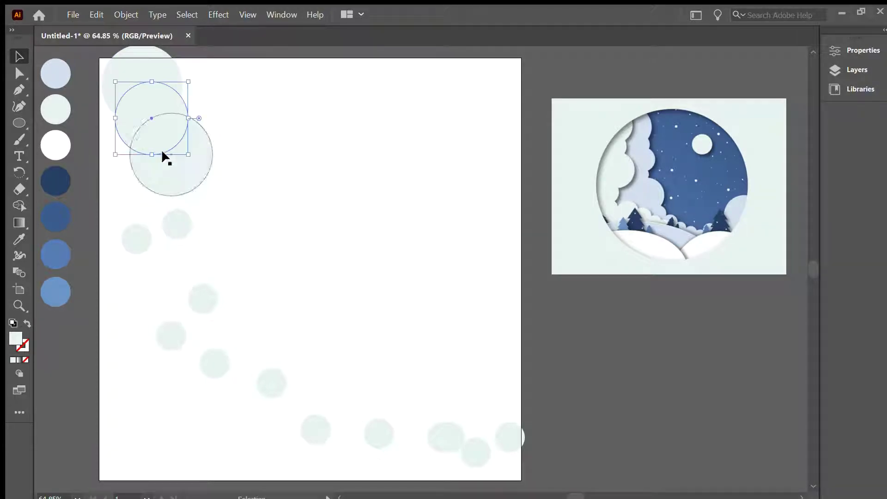
mouse_move(171, 229)
mouse_down()
mouse_move(185, 189)
mouse_move(215, 209)
mouse_up()
click(137, 237)
Step: Scale two circles to about 141 px and 215 px and fit them into the left cloud column
drag(151, 254, 211, 297)
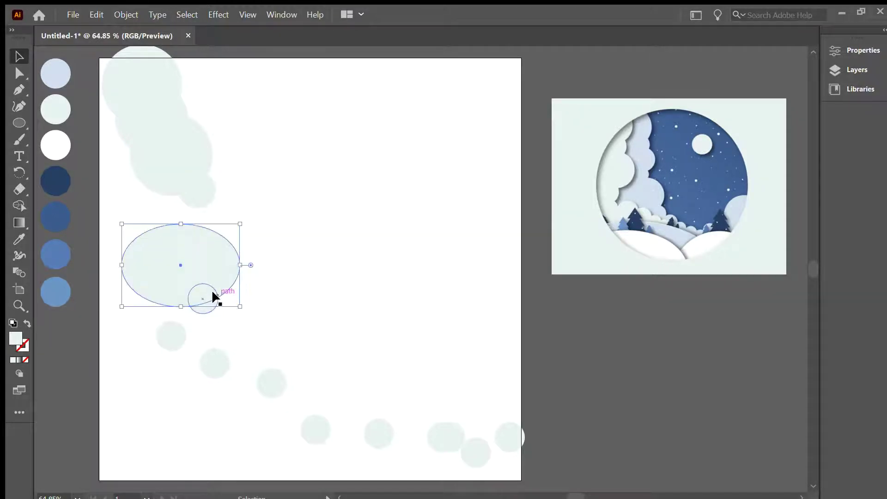
key(ctrl+z)
drag(151, 254, 213, 310)
drag(170, 286, 196, 250)
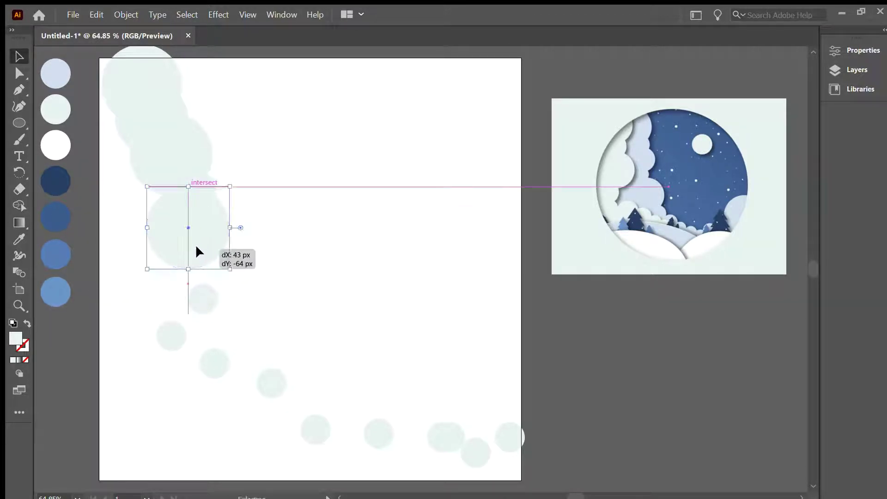
click(259, 305)
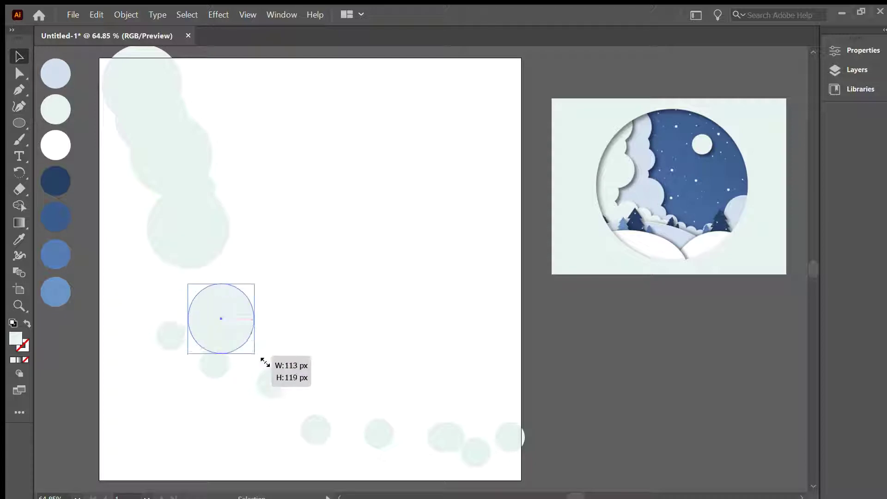
drag(220, 311, 300, 382)
drag(253, 348, 202, 289)
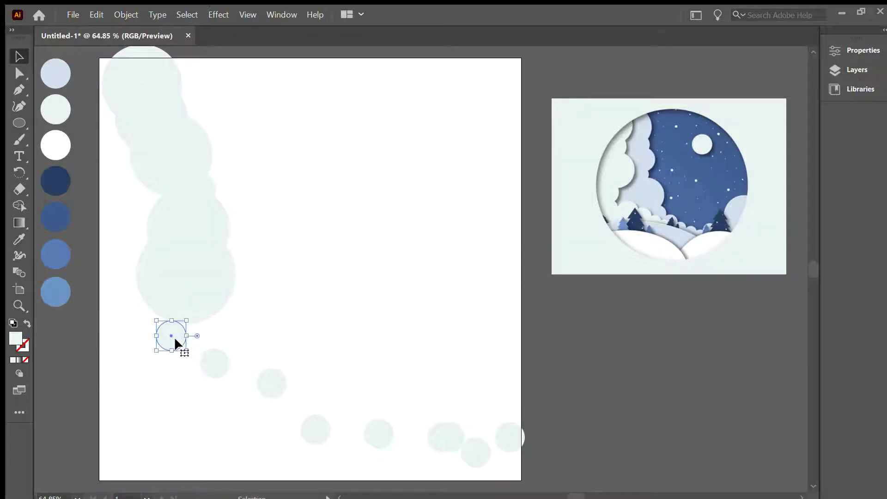
Step: Enlarge the next circles along the curve to about 184 px and 104 px and fit them in
mouse_move(174, 337)
mouse_down()
mouse_move(217, 310)
mouse_move(245, 342)
mouse_up()
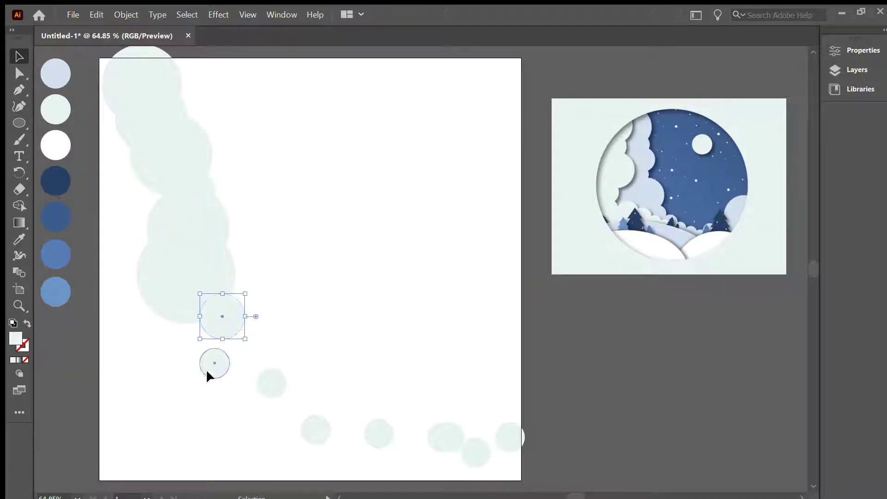
drag(231, 381, 284, 433)
drag(261, 385, 226, 357)
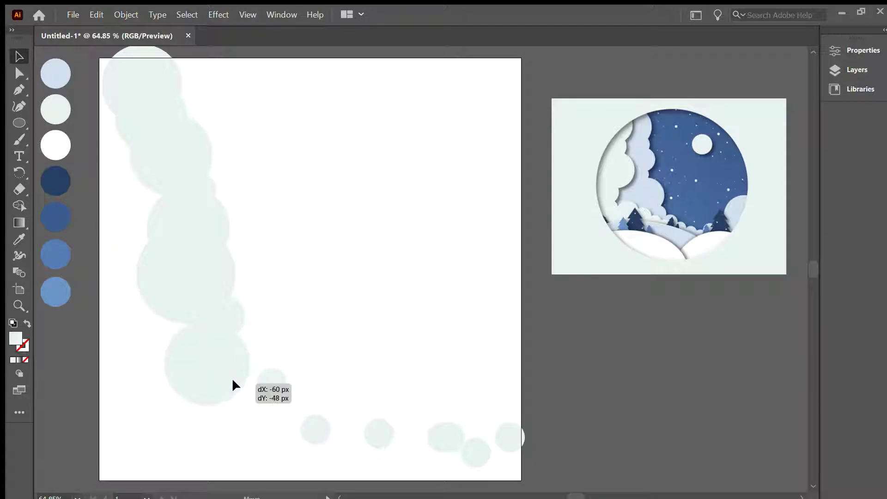
click(271, 382)
drag(287, 397, 304, 416)
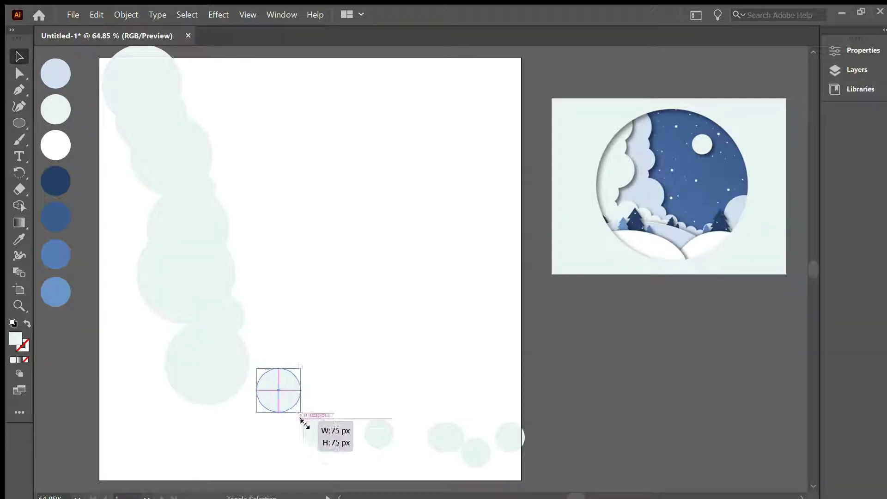
click(307, 431)
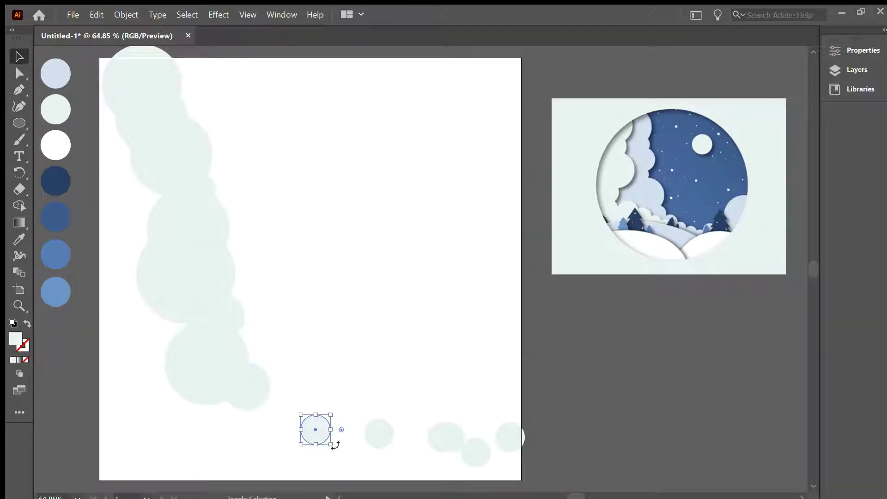
mouse_move(330, 444)
mouse_down()
mouse_move(346, 459)
mouse_move(308, 411)
mouse_move(323, 412)
mouse_up()
Step: Pull the bottom-right circles left to form the cloud's bottom row
drag(444, 439, 347, 418)
drag(476, 452, 372, 418)
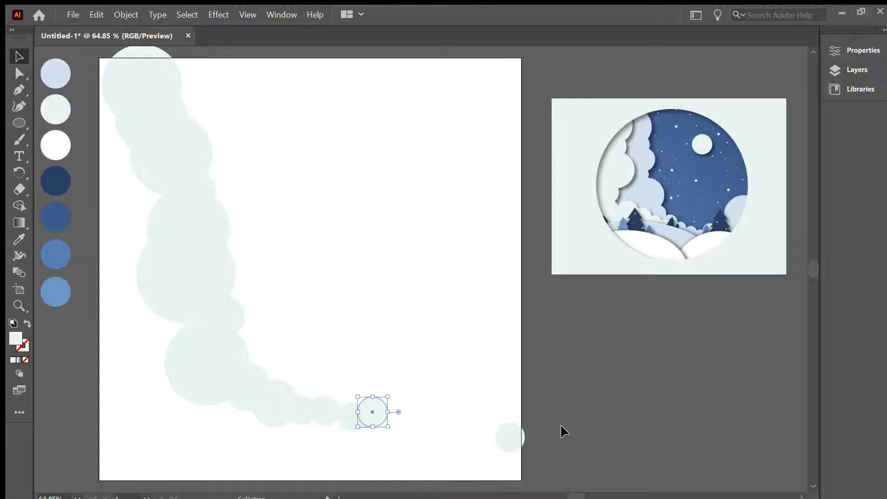
mouse_move(504, 447)
mouse_down()
mouse_move(409, 408)
mouse_move(543, 410)
mouse_move(442, 406)
mouse_up()
mouse_move(375, 414)
mouse_down()
mouse_move(450, 411)
mouse_move(392, 414)
mouse_move(410, 432)
mouse_move(359, 414)
mouse_move(408, 404)
mouse_up()
click(345, 429)
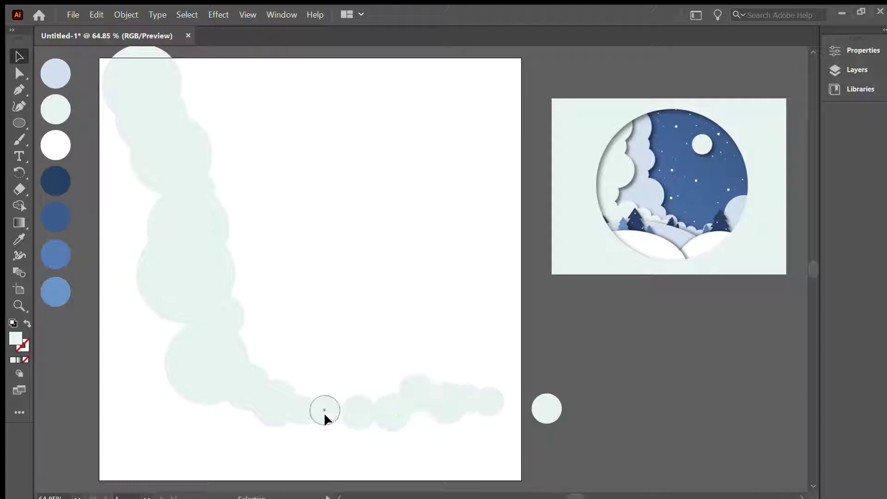
Step: Nudge the bottom-row circles and enlarge a small one to about 80 px
drag(324, 414, 327, 417)
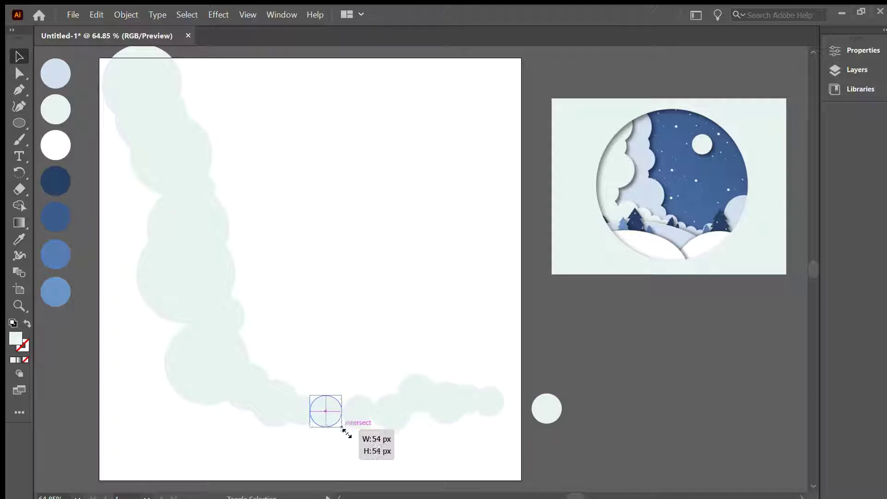
click(265, 431)
click(297, 412)
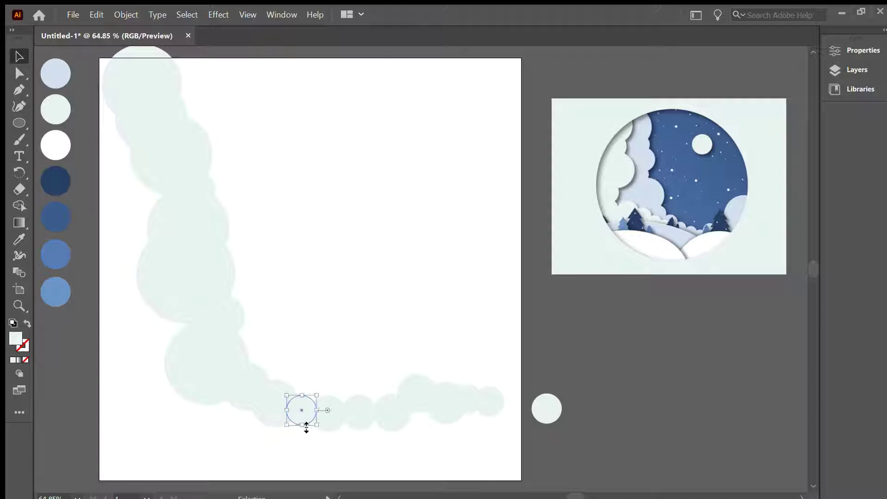
drag(284, 429, 288, 422)
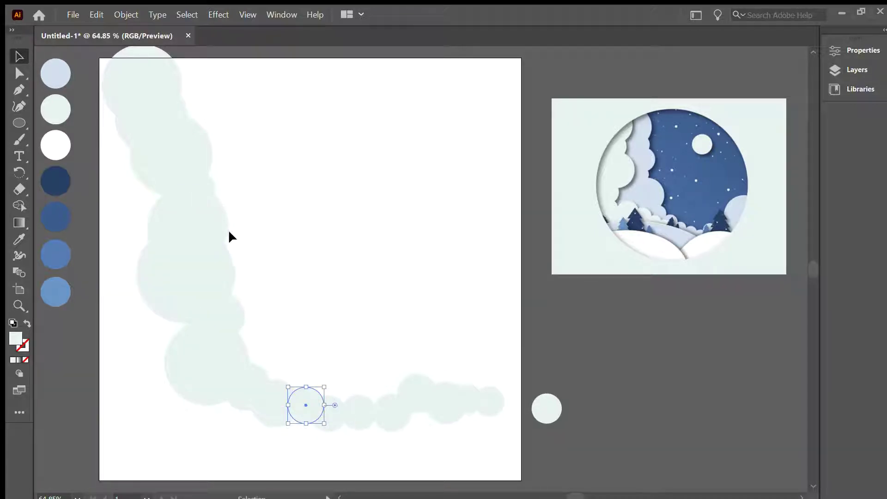
mouse_move(214, 253)
mouse_down()
mouse_move(194, 253)
mouse_move(221, 288)
mouse_move(232, 333)
mouse_move(217, 302)
mouse_up()
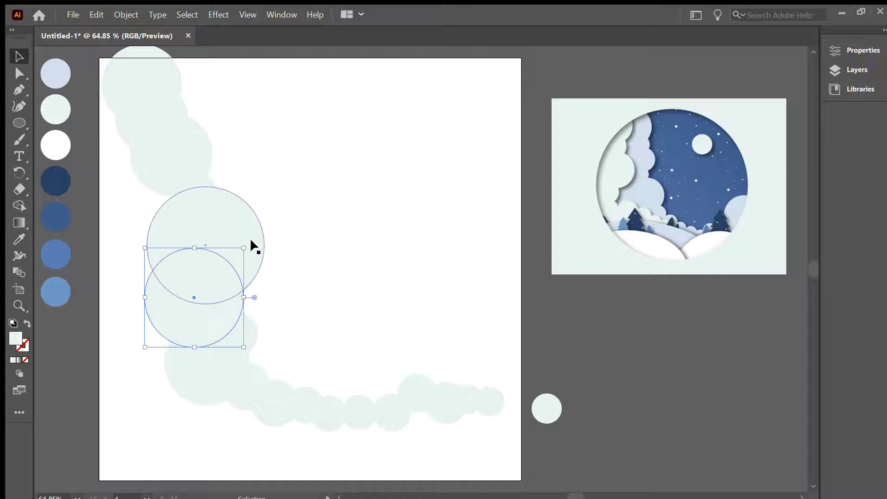
Step: Rotate an upper circle about 14° and reposition the remaining left-column circles
click(250, 237)
mouse_move(192, 175)
mouse_down()
mouse_move(207, 170)
mouse_move(133, 191)
mouse_move(143, 136)
mouse_up()
drag(167, 83, 176, 85)
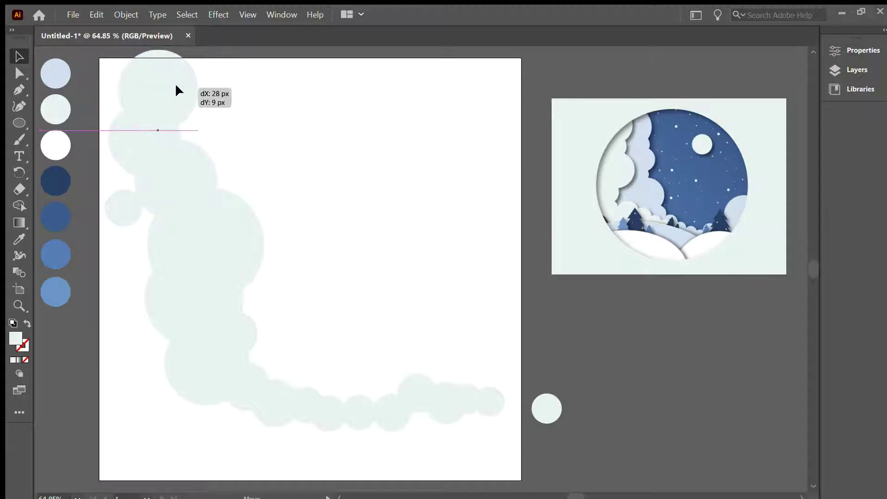
drag(215, 301, 203, 301)
drag(194, 374, 182, 382)
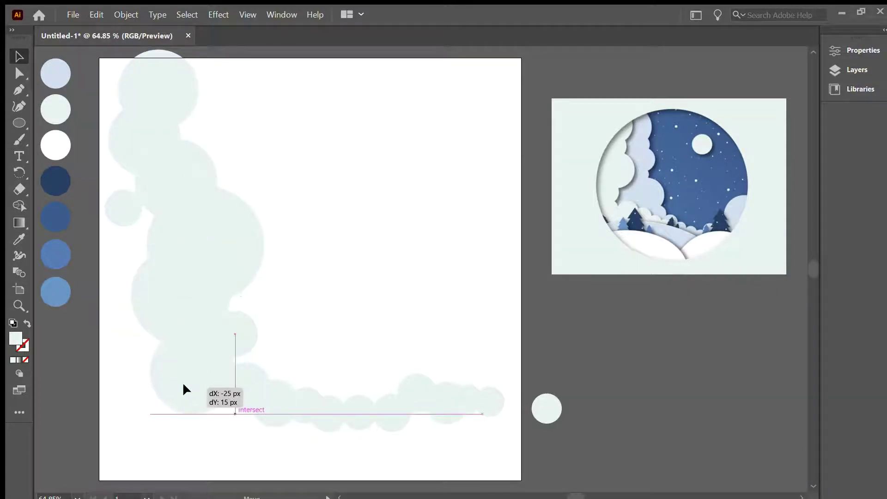
drag(162, 262, 214, 312)
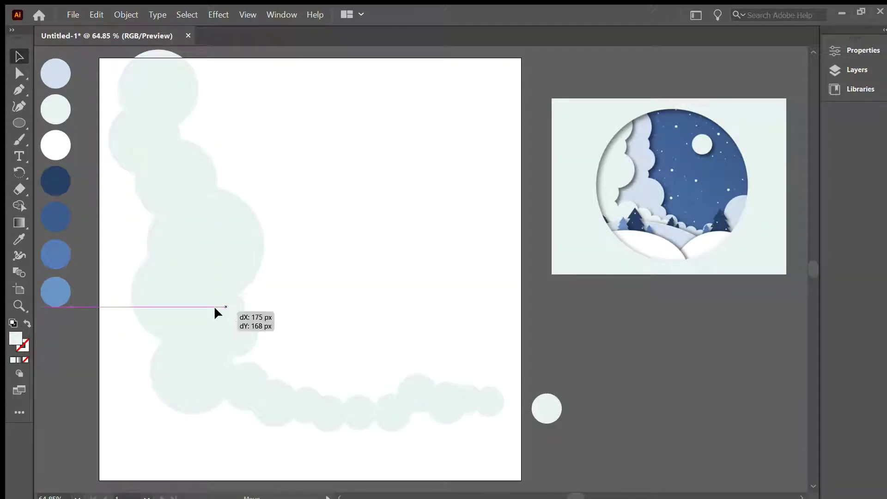
drag(214, 309, 212, 301)
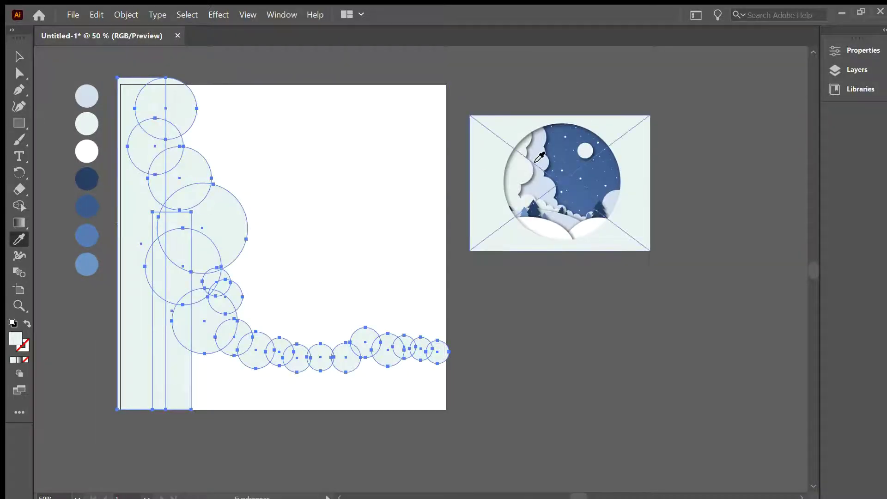
Step: Fill the cloud circles with the reference image's light blue
click(538, 158)
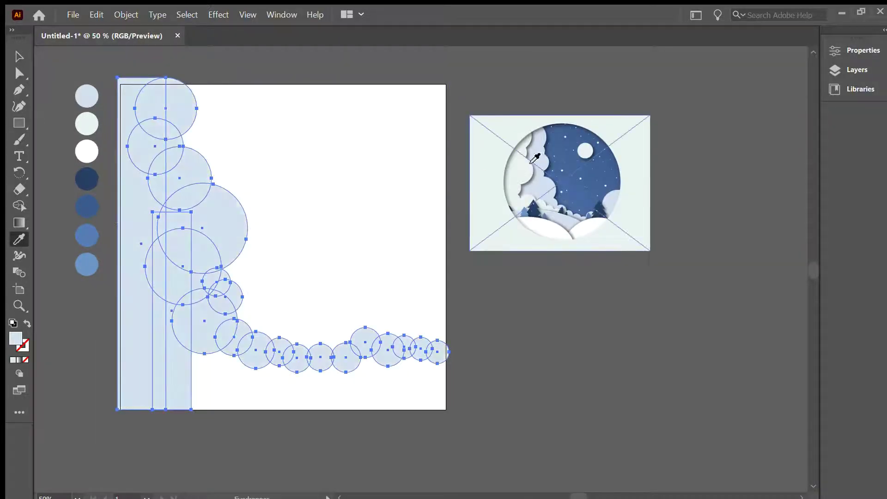
key(v)
key(ctrl+minus)
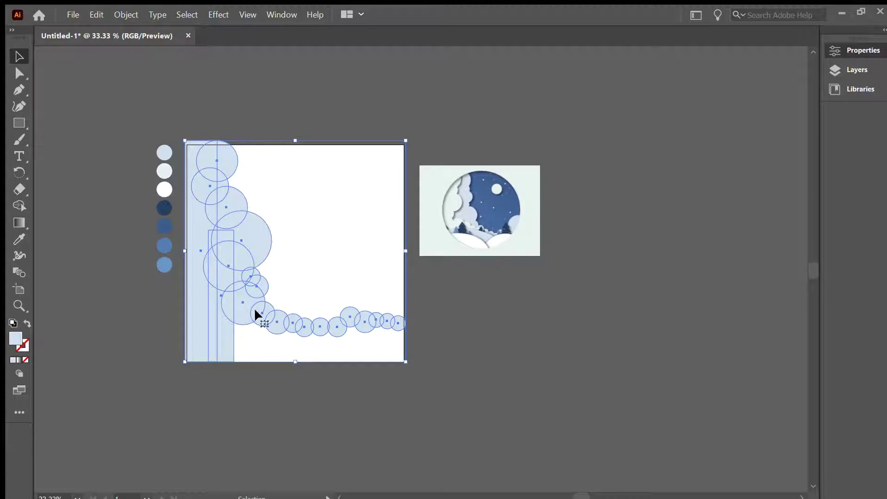
Step: Duplicate the cloud group and delete the copy's rectangle
drag(253, 322, 515, 447)
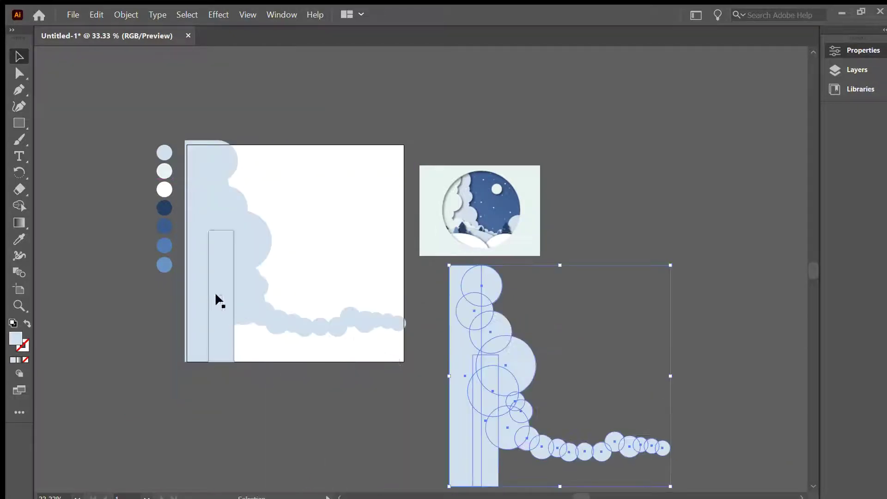
click(403, 439)
drag(419, 372, 400, 249)
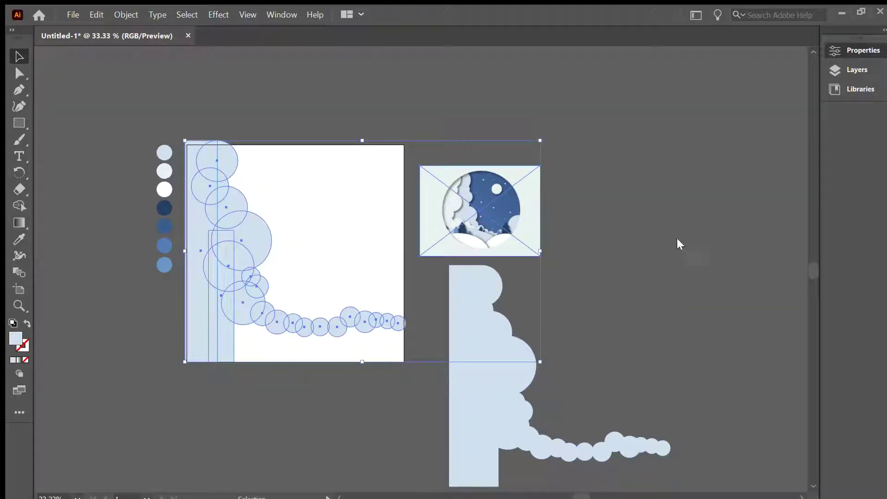
click(351, 370)
drag(407, 375, 397, 323)
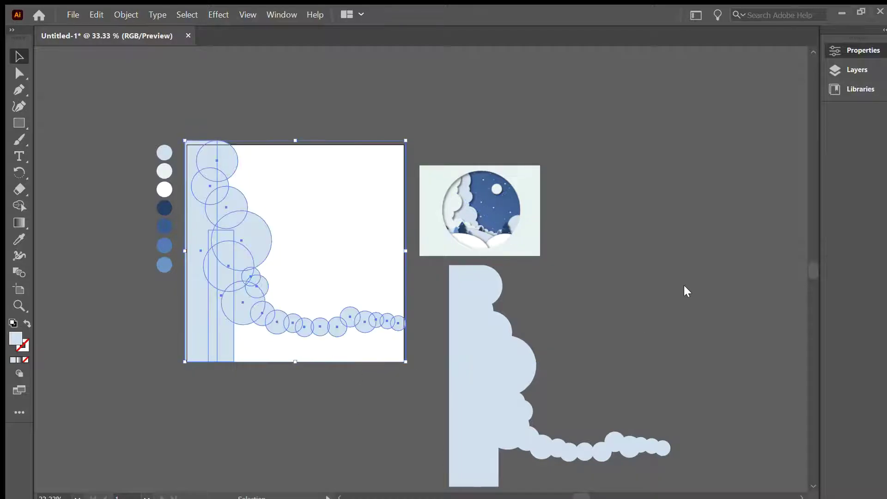
click(664, 299)
mouse_move(449, 264)
mouse_down()
mouse_move(472, 354)
mouse_move(203, 226)
mouse_up()
key(Delete)
scroll(447, 271, down, 3)
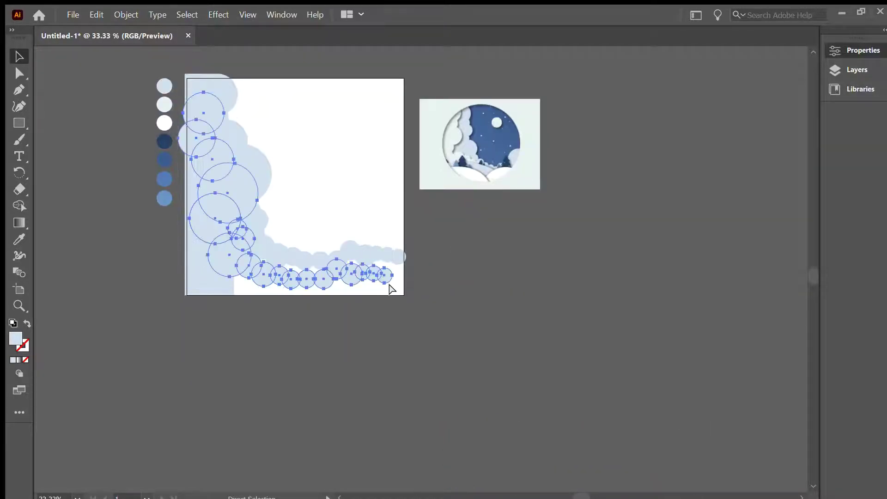
Step: Scale the copied circles and fill them with the reference's pale mint
mouse_move(392, 287)
mouse_down()
mouse_move(431, 321)
mouse_move(409, 304)
mouse_up()
click(210, 320)
click(253, 322)
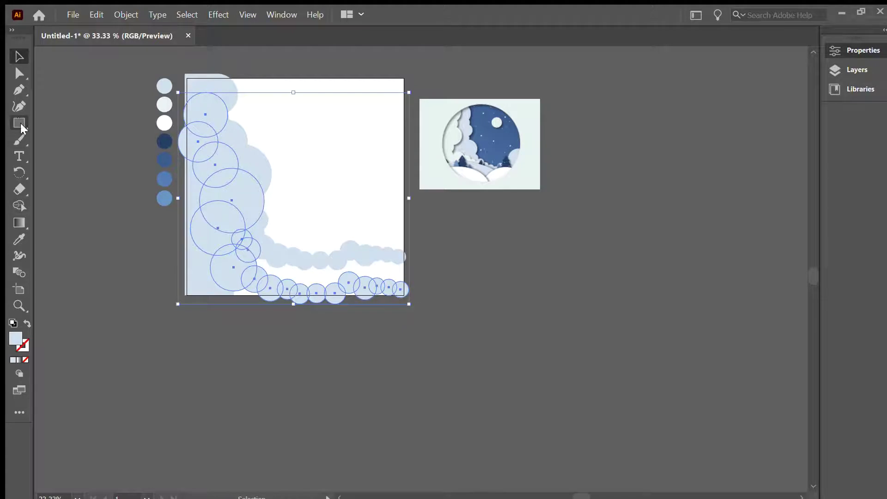
key(ctrl+plus)
key(i)
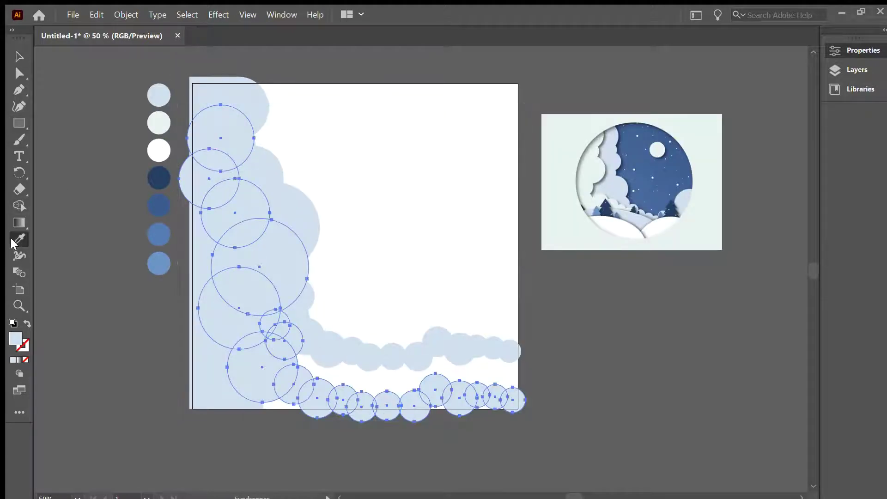
click(589, 176)
key(v)
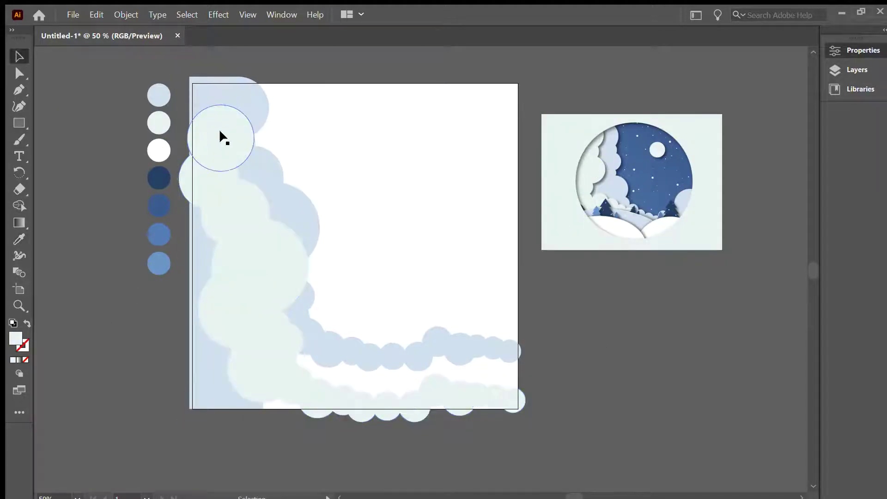
Step: Raise the top circle and select all pale circles along the left and bottom, excluding the blue cloud
drag(231, 129, 228, 103)
click(209, 178)
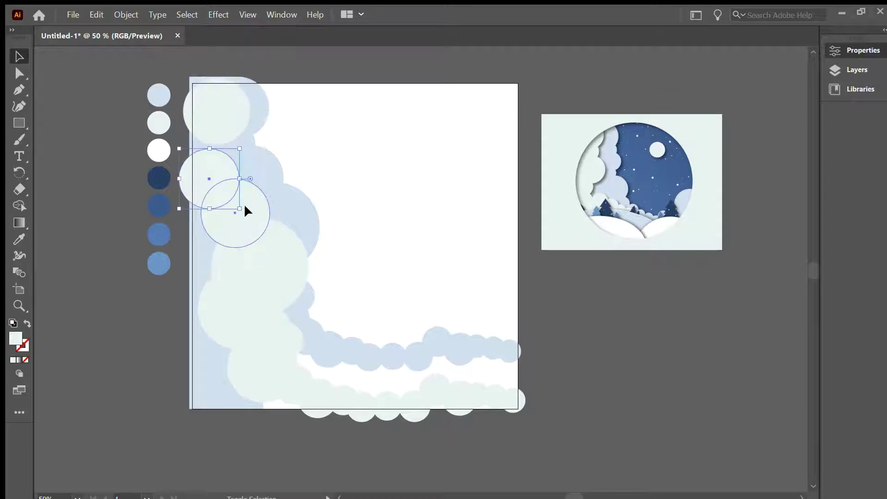
shift+click(235, 212)
shift+click(239, 308)
shift+click(262, 367)
shift+click(284, 340)
shift+click(317, 397)
shift+click(293, 384)
shift+click(342, 400)
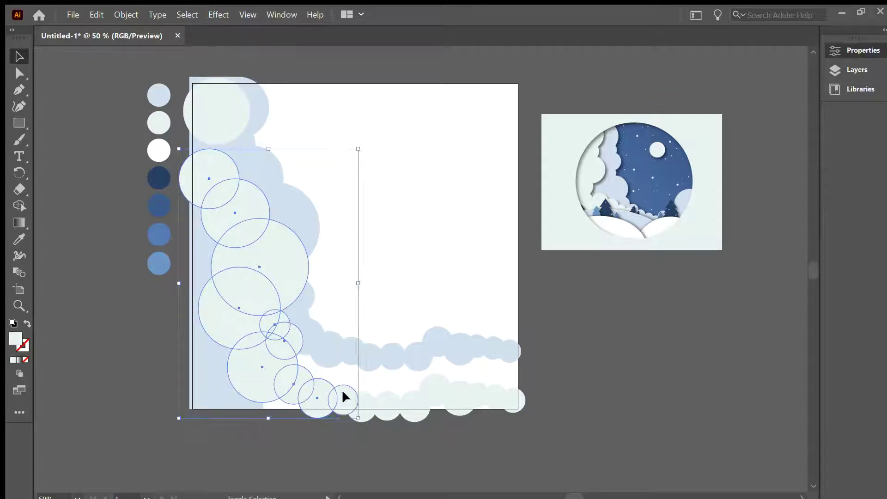
shift+click(386, 405)
shift+click(435, 389)
shift+click(477, 395)
shift+click(512, 400)
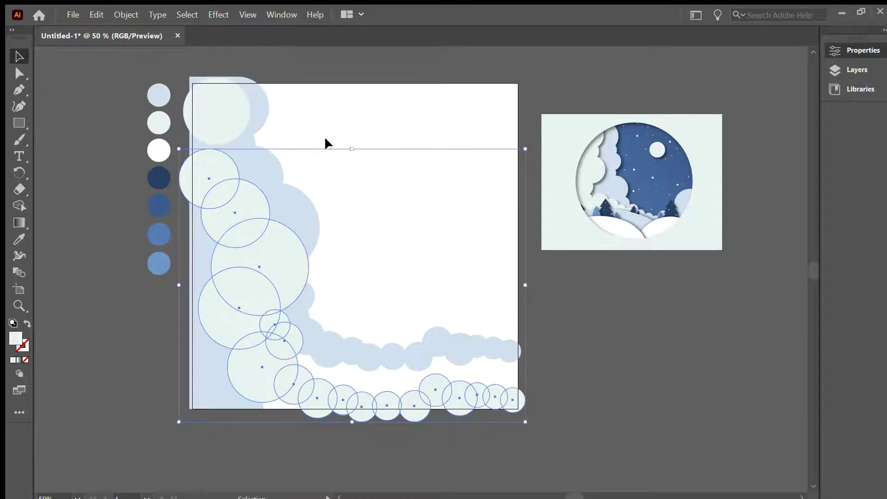
shift+click(220, 138)
shift+click(268, 153)
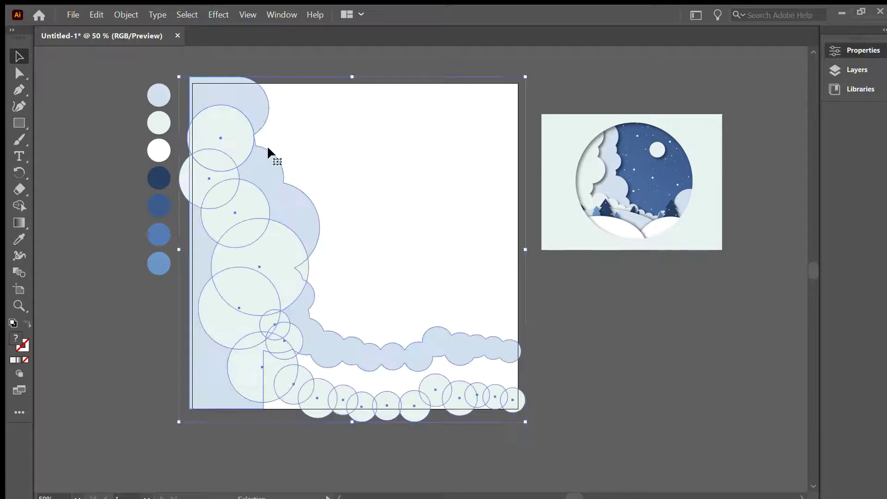
shift+click(257, 106)
shift+click(208, 270)
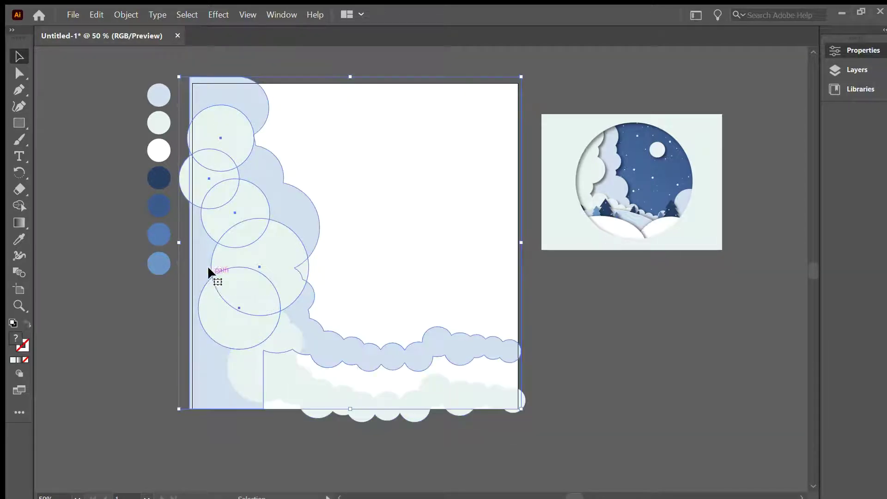
shift+click(316, 364)
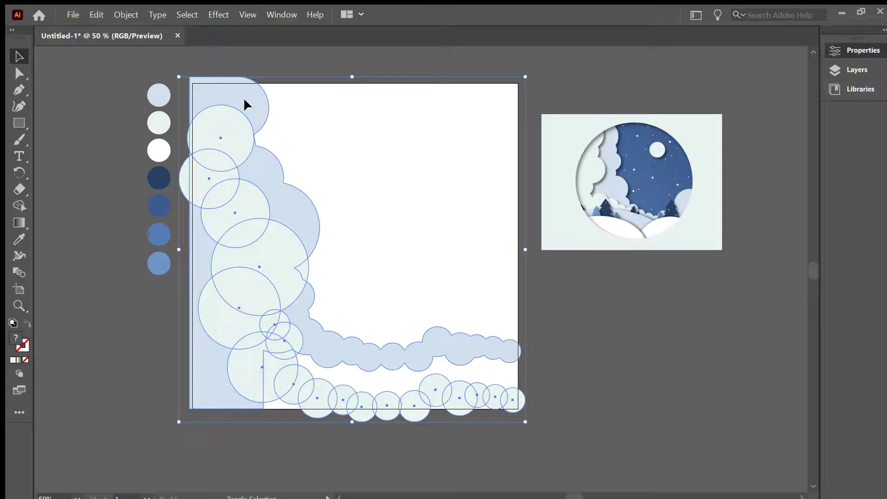
Step: Shift the pale cloud group up and reposition individual circles along the left and bottom
mouse_move(284, 399)
mouse_down()
mouse_move(289, 375)
mouse_move(242, 369)
mouse_up()
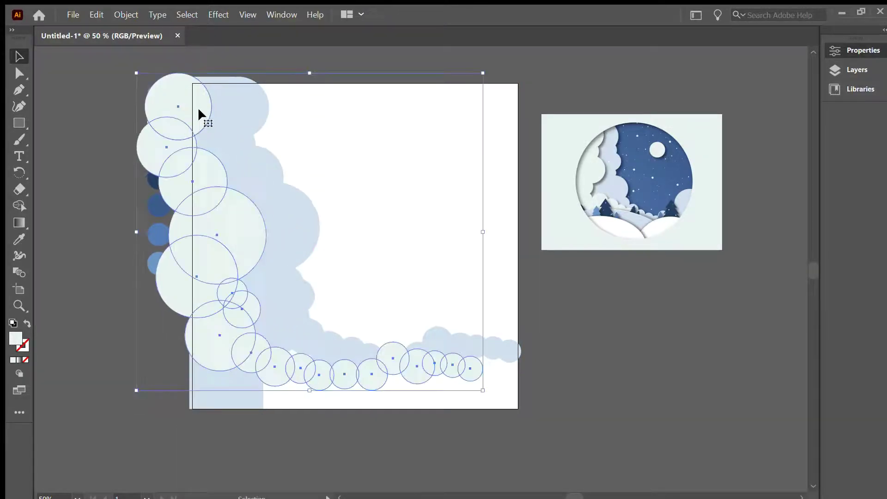
mouse_move(197, 107)
mouse_down()
mouse_move(223, 102)
mouse_move(192, 161)
mouse_move(218, 151)
mouse_up()
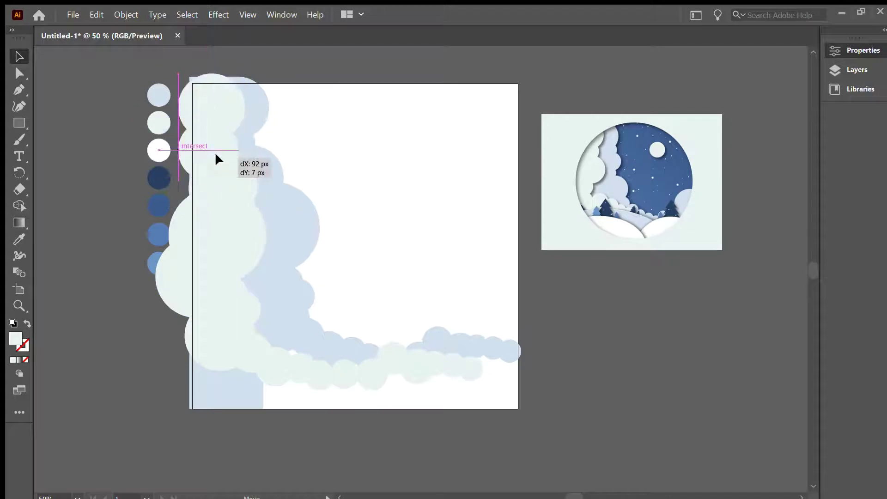
mouse_move(228, 256)
mouse_down()
mouse_move(270, 203)
mouse_move(242, 270)
mouse_move(206, 280)
mouse_move(229, 251)
mouse_up()
drag(259, 313, 229, 162)
drag(234, 287, 282, 346)
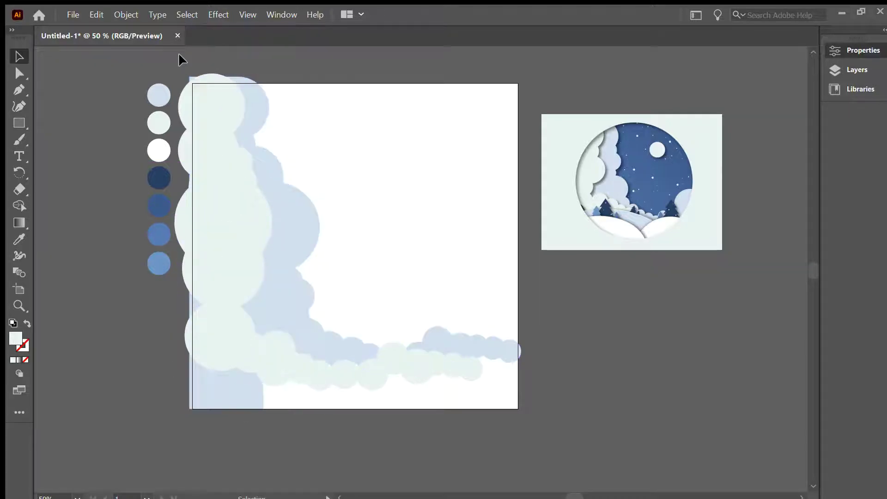
Step: Resize a bottom circle to about 63.55 px and place a copy further right
drag(275, 356, 277, 349)
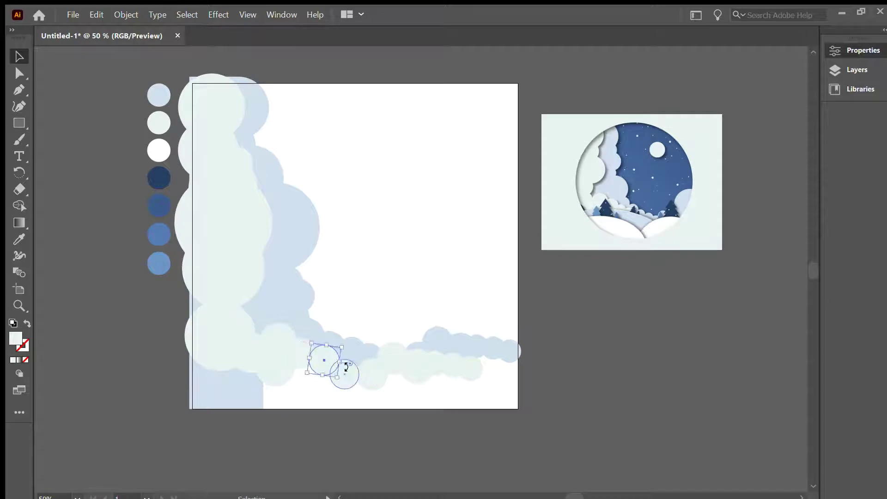
drag(336, 376, 413, 367)
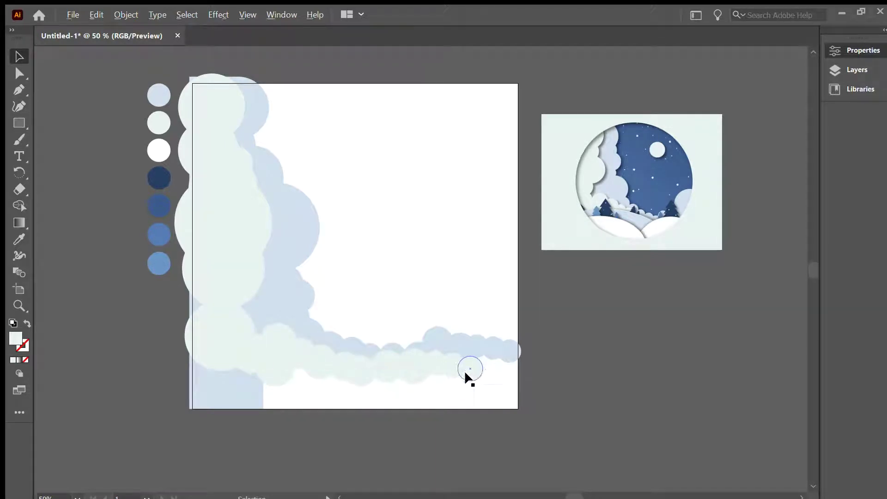
drag(464, 370, 514, 378)
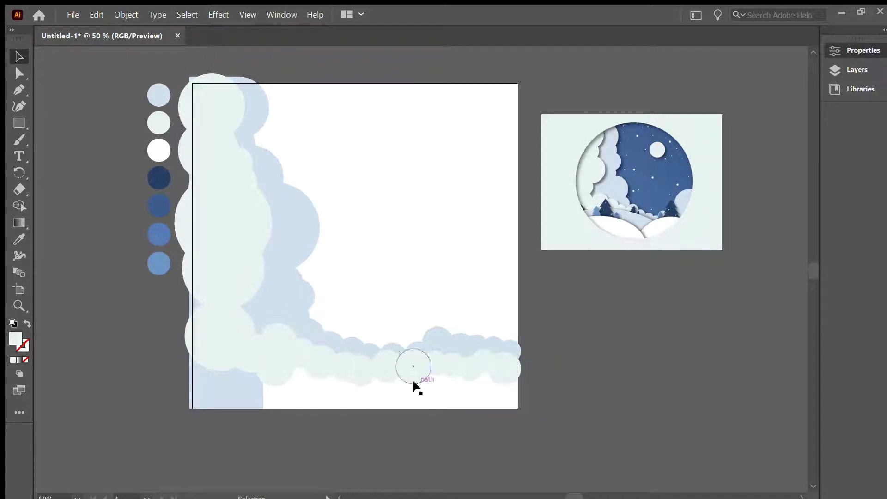
Step: Fine-tune the left pale circles, shifting them slightly down and right
drag(173, 63, 500, 411)
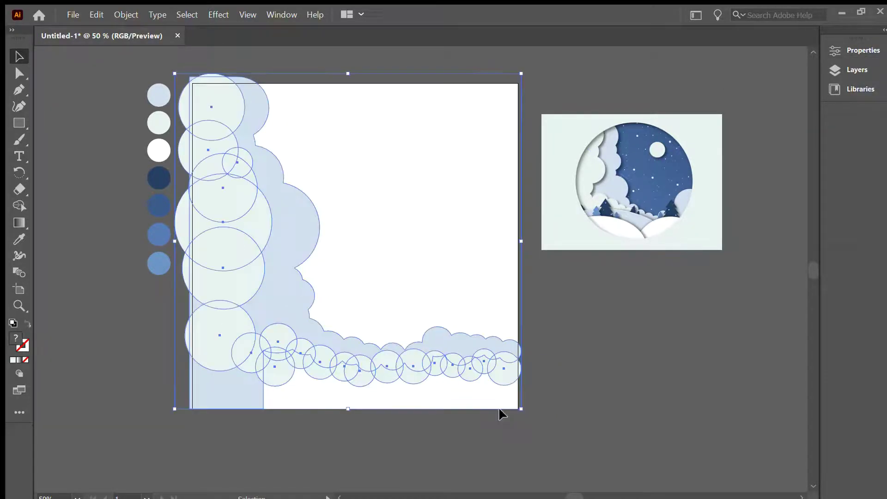
shift+click(250, 107)
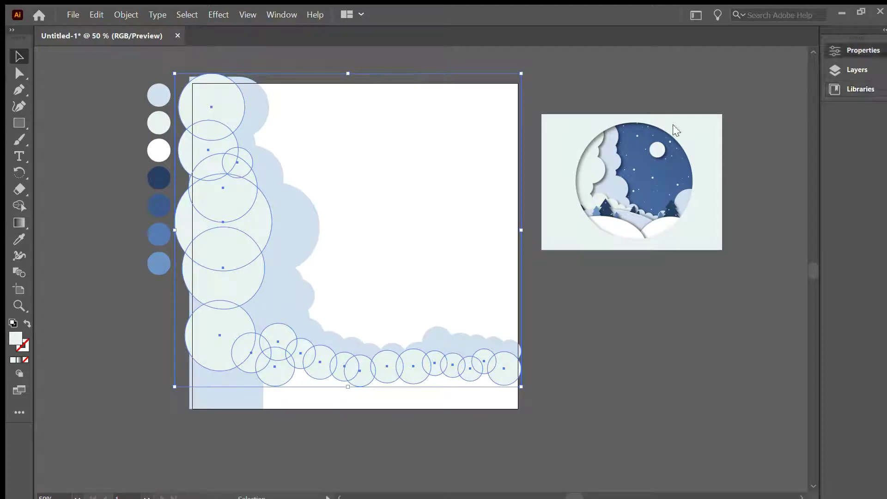
click(389, 277)
click(241, 149)
mouse_move(260, 177)
mouse_down()
mouse_move(266, 185)
mouse_move(261, 177)
mouse_move(251, 185)
mouse_move(257, 193)
mouse_up()
key(ctrl+a)
click(522, 407)
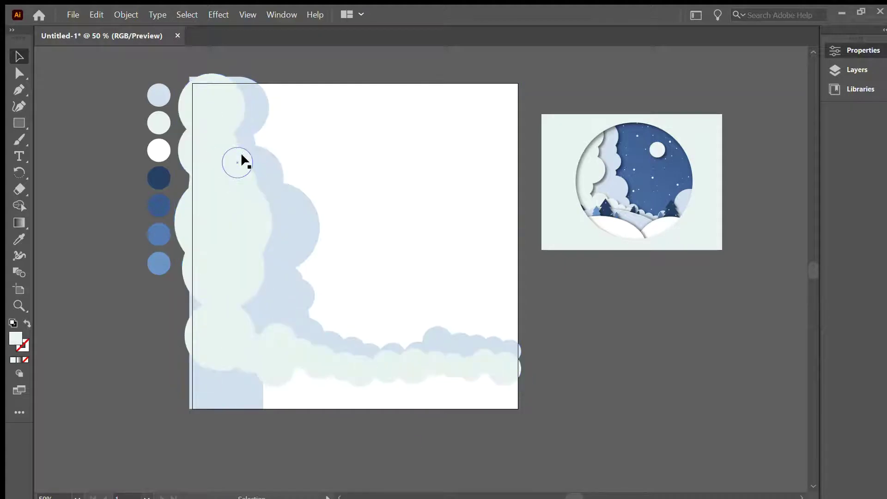
drag(255, 227, 264, 237)
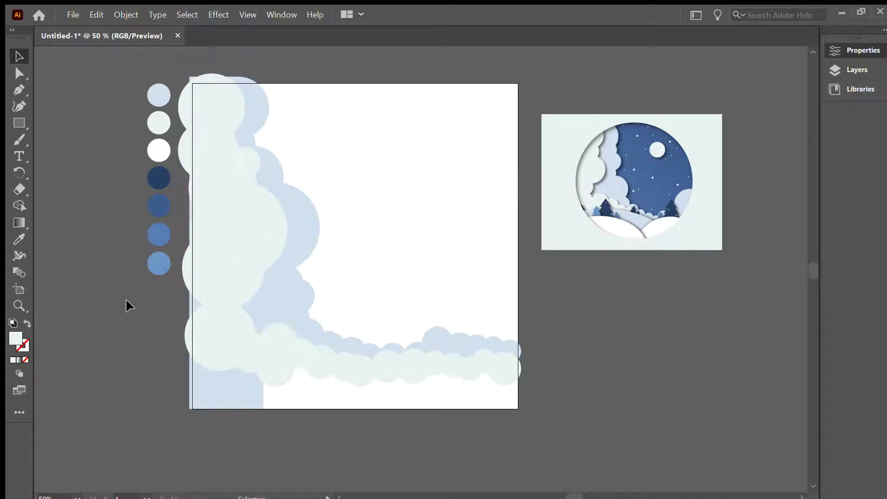
Step: Try merging the pale circles, undo it, and group them into one cloud instead
click(387, 361)
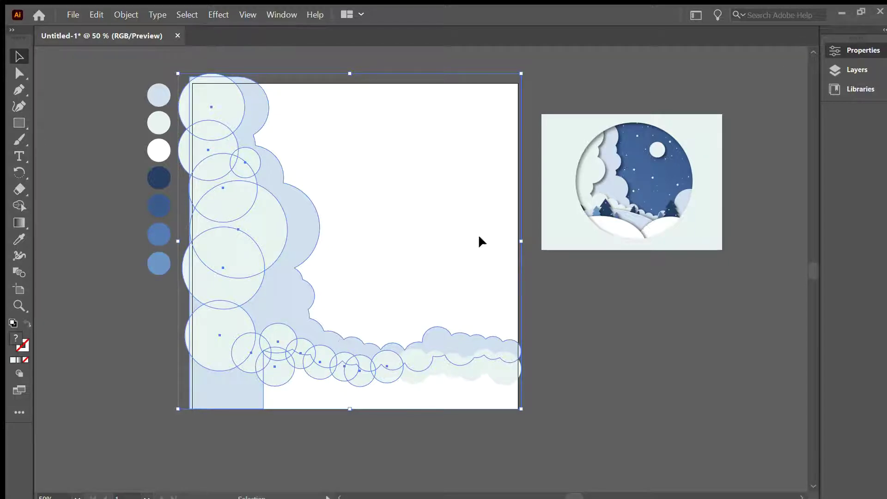
click(658, 353)
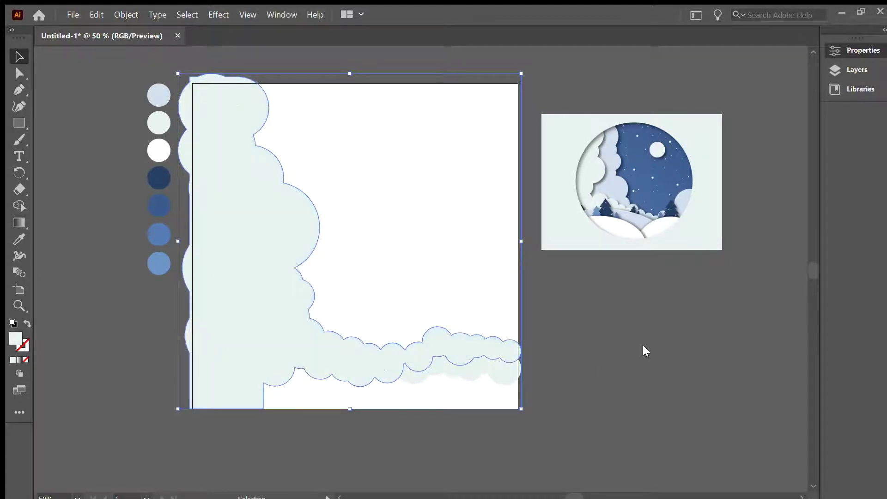
key(ctrl+z)
click(595, 385)
key(ctrl+z)
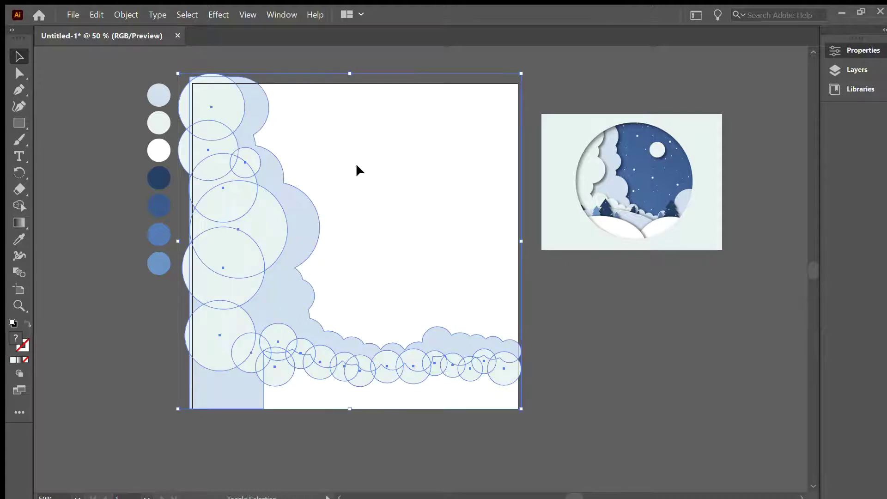
key(ctrl+shift+z)
click(572, 373)
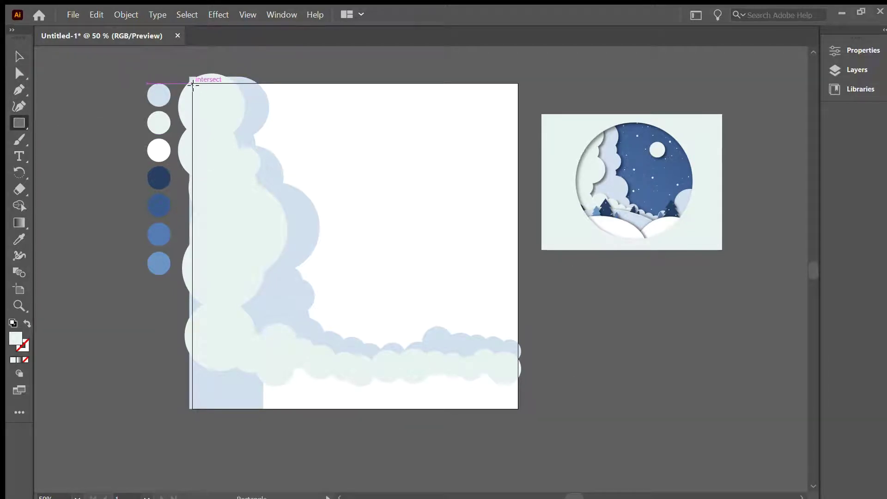
Step: Draw a rectangle over the whole artboard and fill it with the reference sky blue
drag(193, 84, 517, 409)
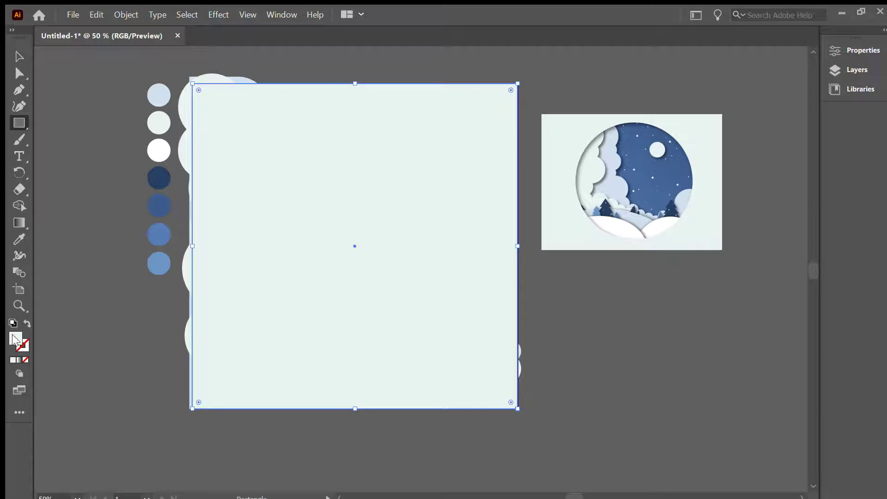
key(i)
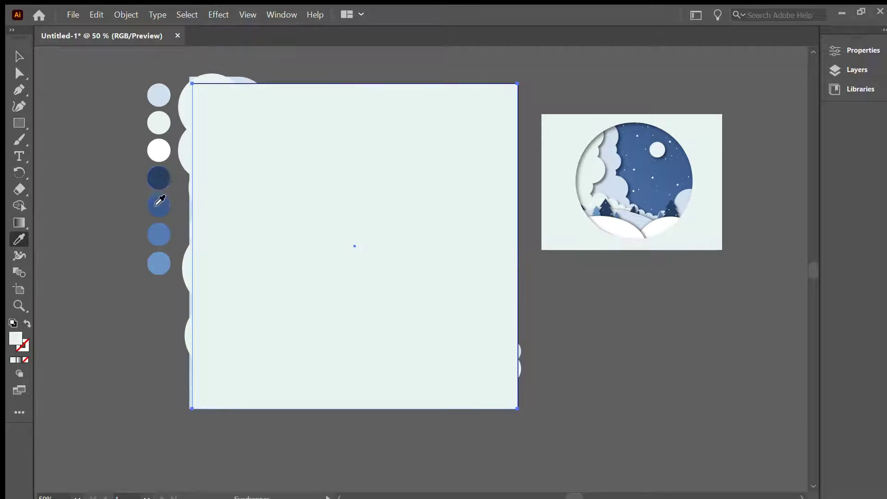
click(160, 206)
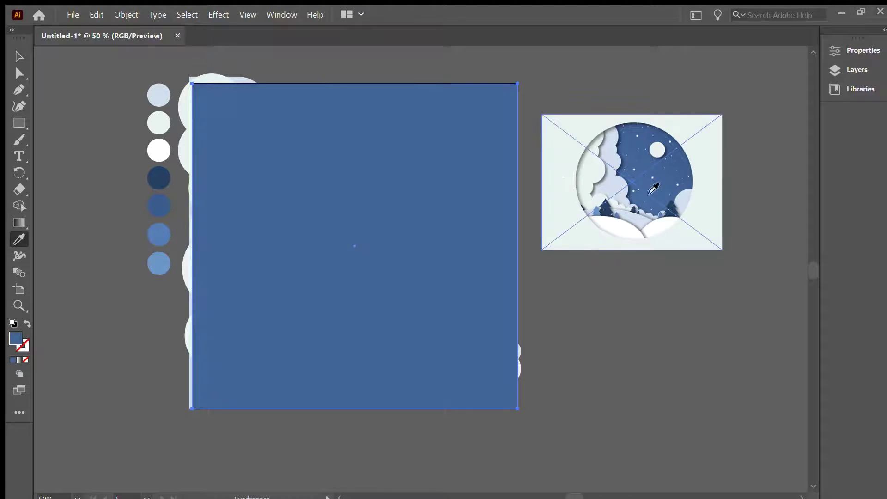
click(160, 206)
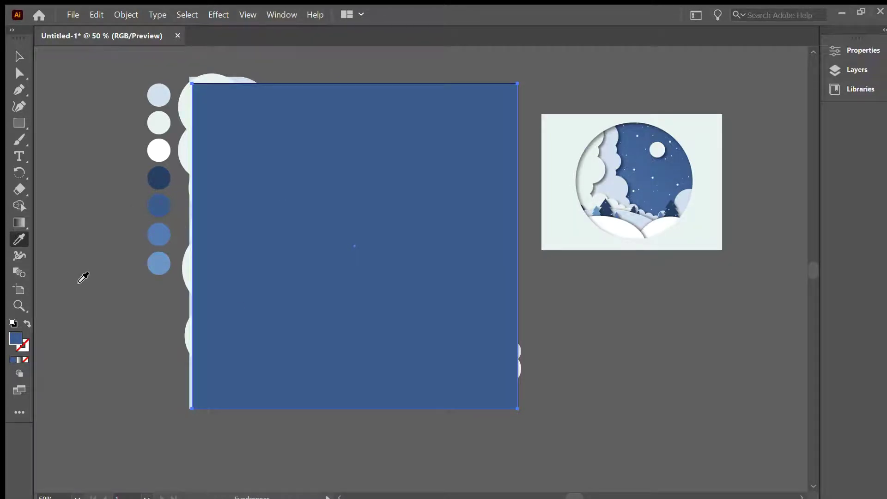
Step: Send the sky rectangle backward (Ctrl+[) behind the clouds and check the stacking
click(273, 248)
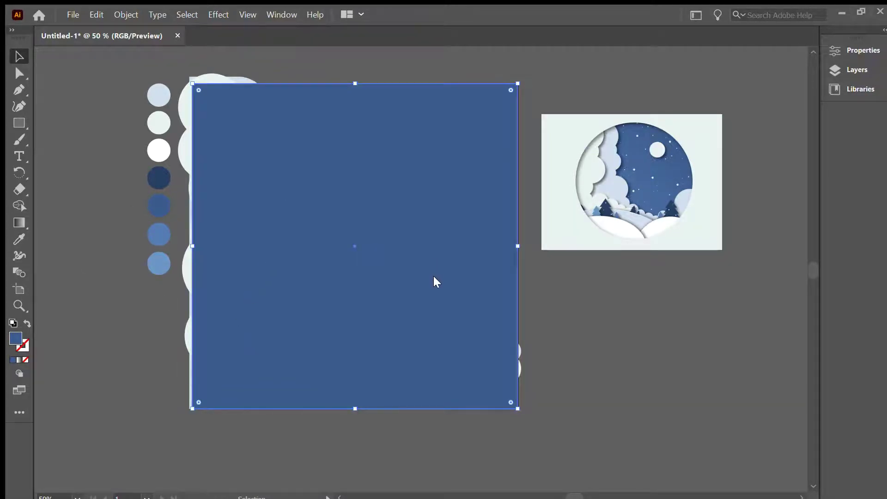
key(ctrl+bracketleft)
key(ctrl+bracketleft)
click(595, 287)
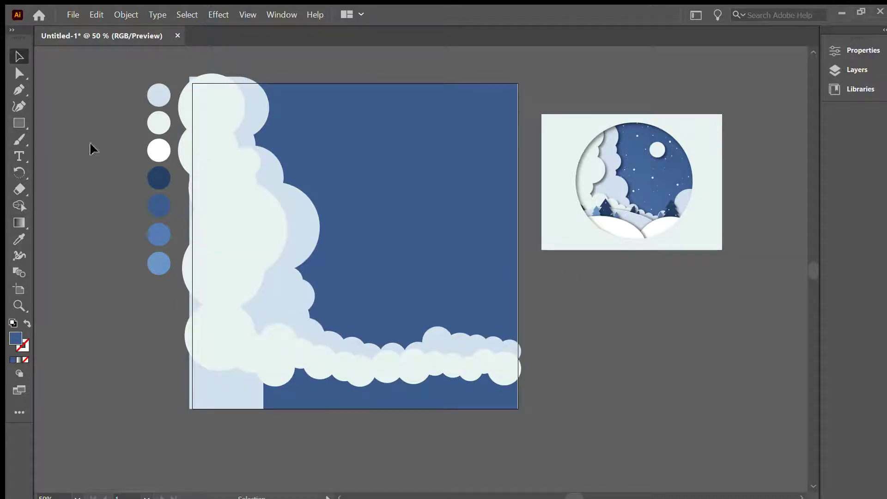
click(493, 287)
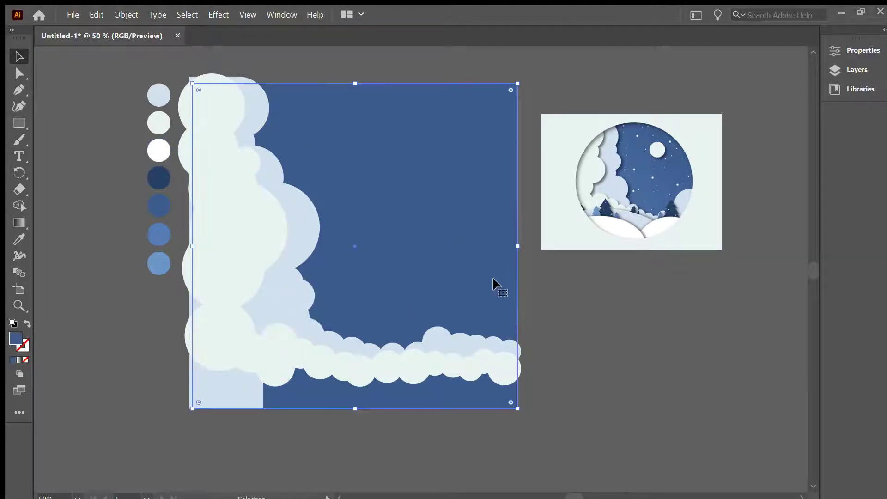
click(85, 328)
Step: Place a white circle copy in the upper sky as the moon, and drop another copy below the clouds
mouse_move(158, 153)
mouse_down()
mouse_move(412, 147)
mouse_move(439, 172)
mouse_move(419, 146)
mouse_up()
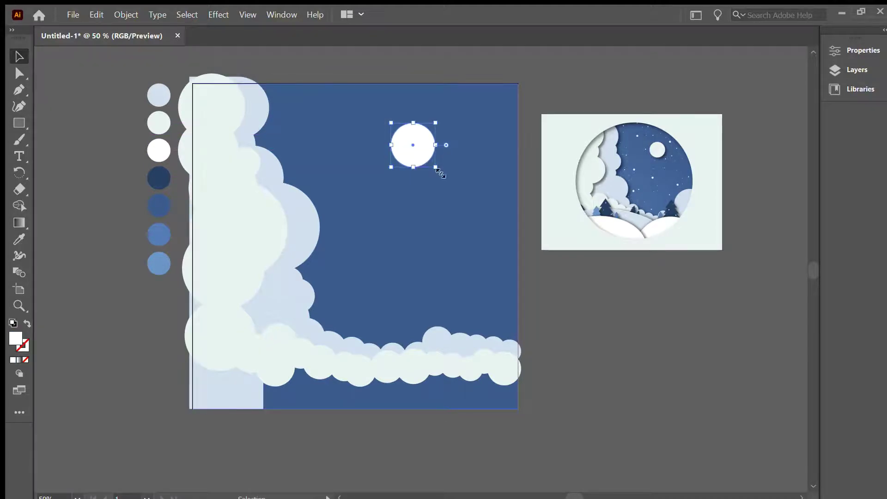
click(596, 337)
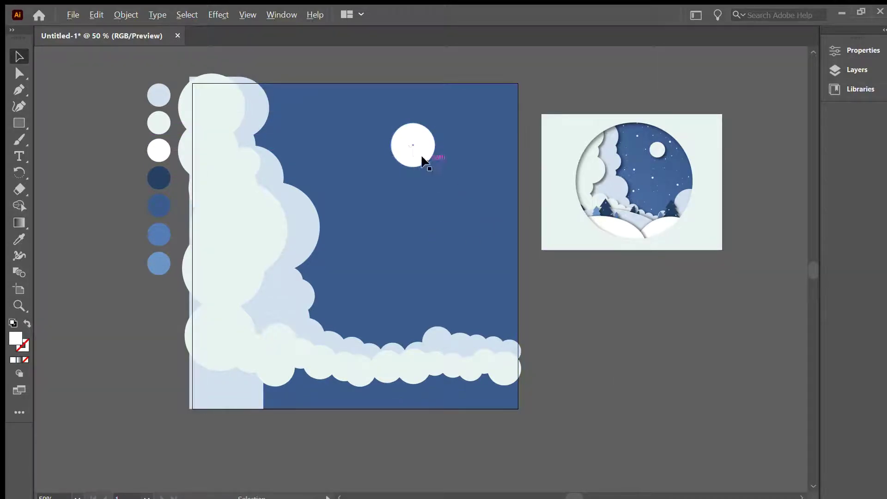
mouse_move(423, 158)
mouse_down()
mouse_move(485, 374)
mouse_move(460, 392)
mouse_move(514, 356)
mouse_up()
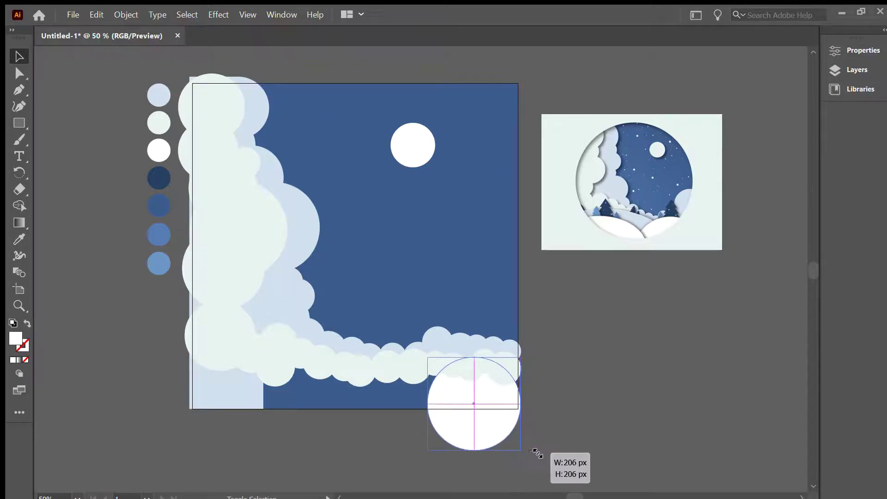
mouse_move(439, 432)
mouse_down()
mouse_move(432, 439)
mouse_move(228, 458)
mouse_up()
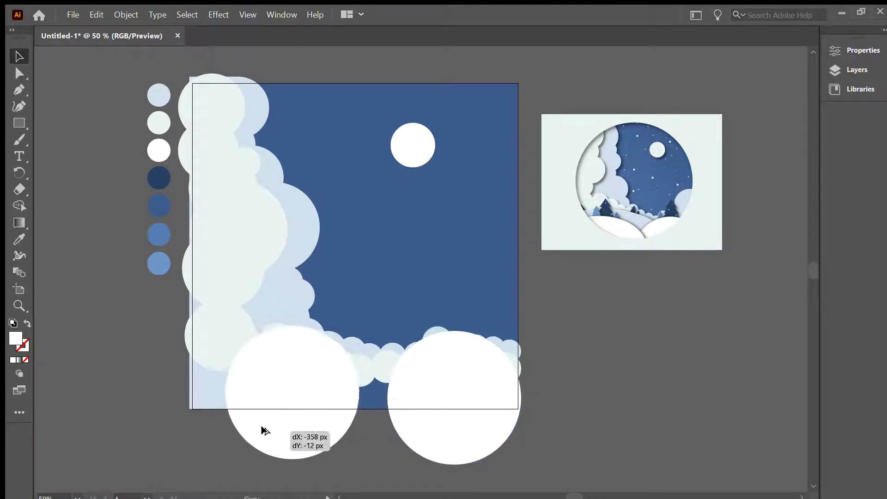
key(ctrl+minus)
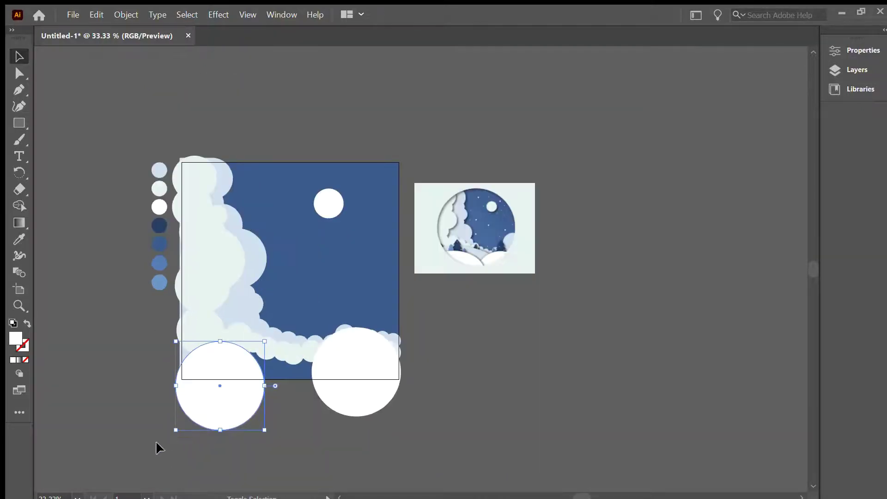
Step: Move and enlarge the large white hill circle beneath the clouds
drag(175, 430, 195, 420)
scroll(213, 356, down, 5)
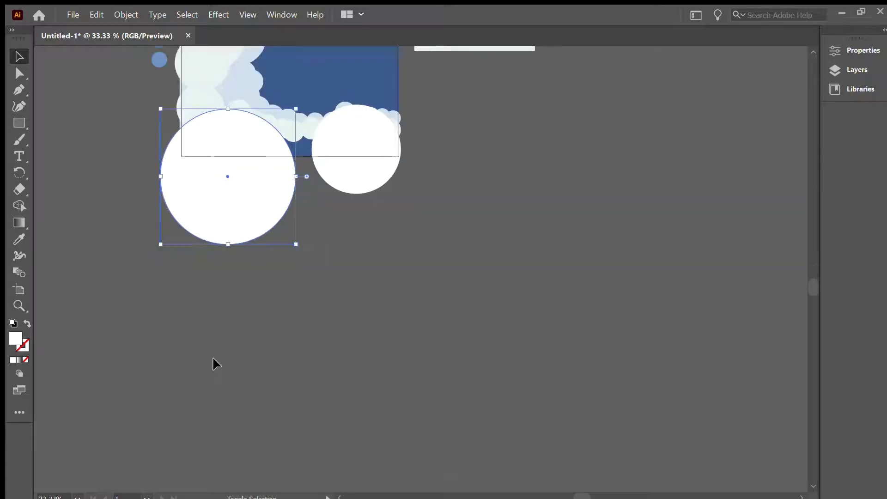
scroll(212, 357, up, 5)
scroll(194, 396, down, 2)
drag(187, 421, 103, 493)
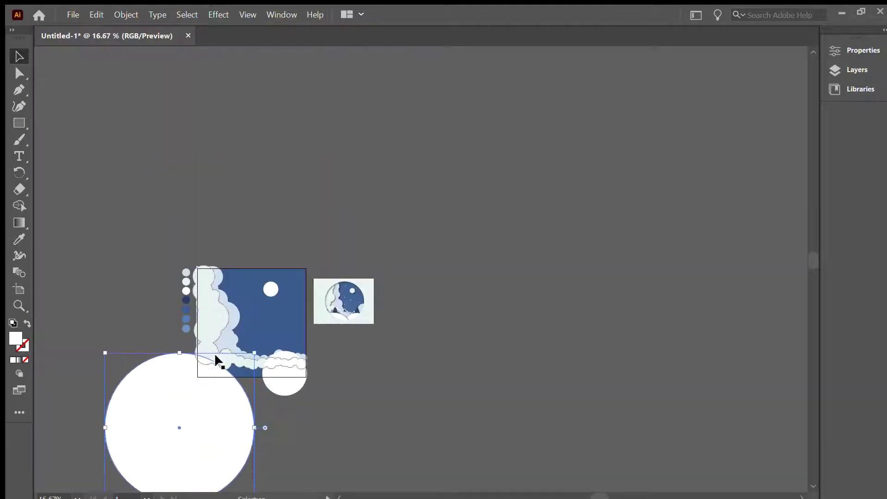
scroll(214, 353, down, 5)
drag(104, 279, 72, 316)
scroll(167, 208, up, 3)
drag(167, 208, 342, 323)
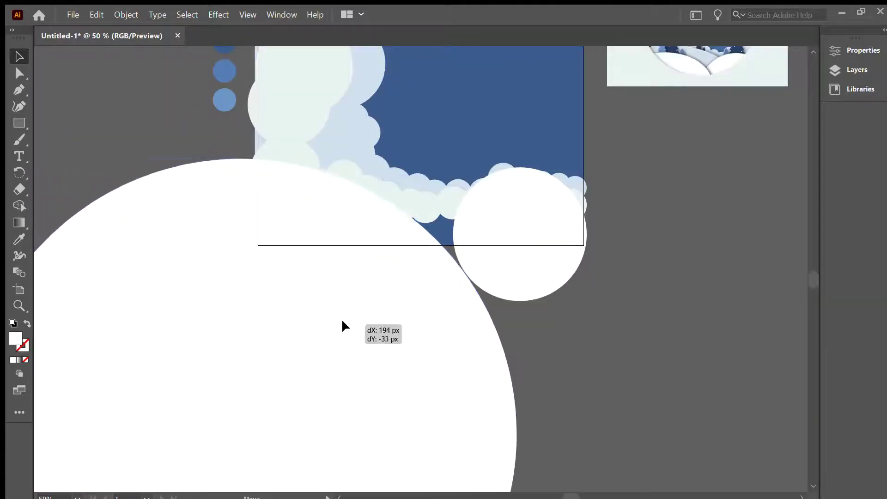
drag(517, 159, 436, 232)
mouse_move(291, 309)
mouse_down()
mouse_move(338, 270)
mouse_move(369, 267)
mouse_up()
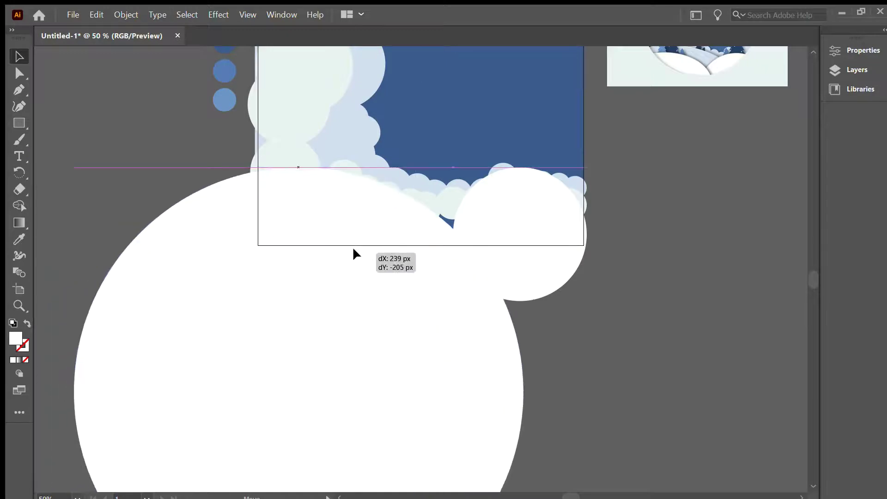
Step: Enlarge the smaller hill circle at lower right and fine-tune both hill positions
drag(536, 273, 498, 295)
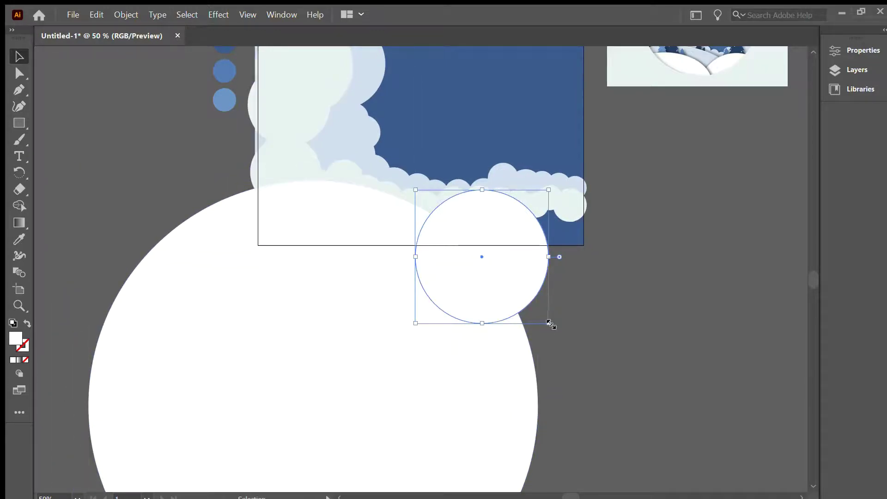
drag(548, 323, 600, 373)
drag(363, 398, 370, 398)
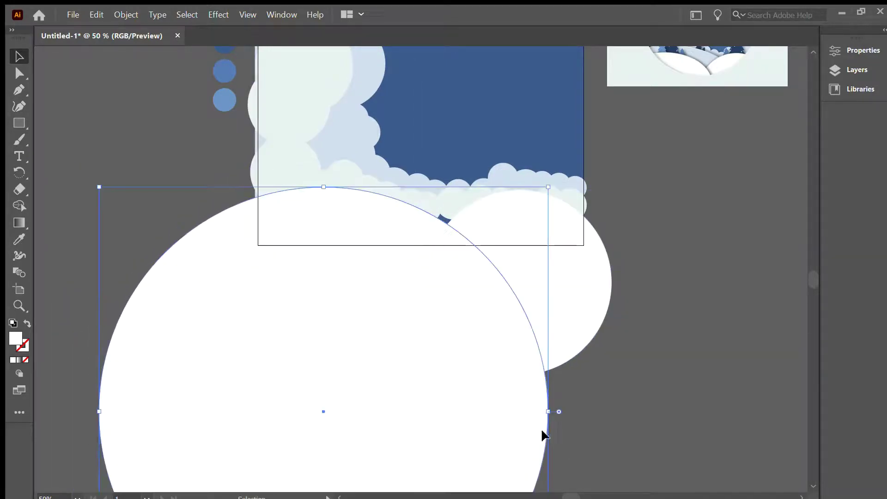
drag(545, 188, 555, 189)
drag(384, 339, 398, 308)
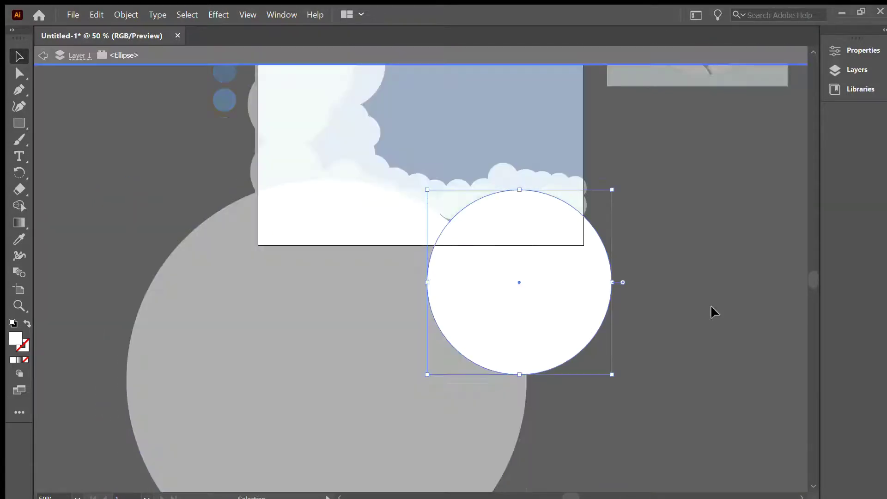
drag(571, 276, 567, 265)
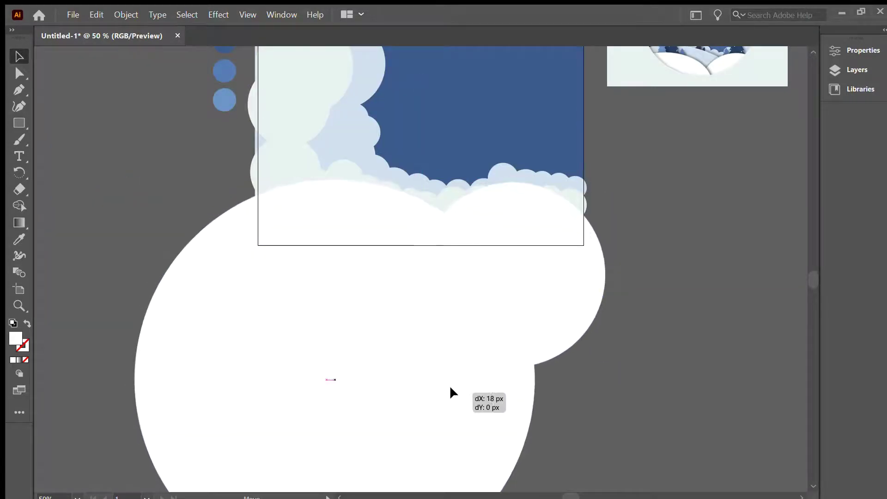
click(467, 351)
scroll(485, 231, up, 5)
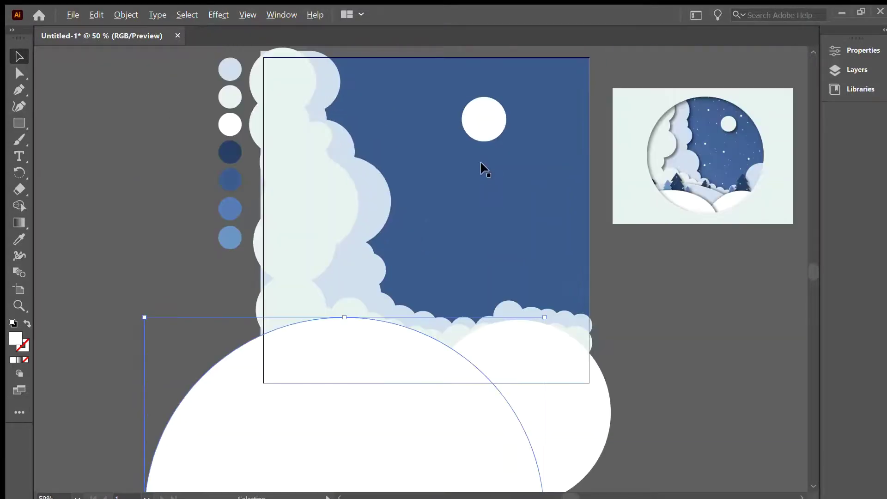
click(19, 123)
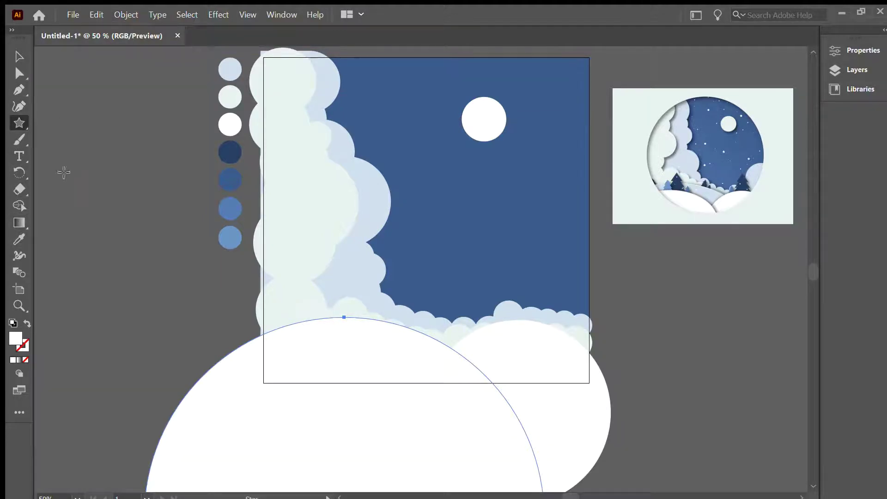
Step: Draw small white stars across the upper sky, including one near the moon
drag(63, 165, 72, 151)
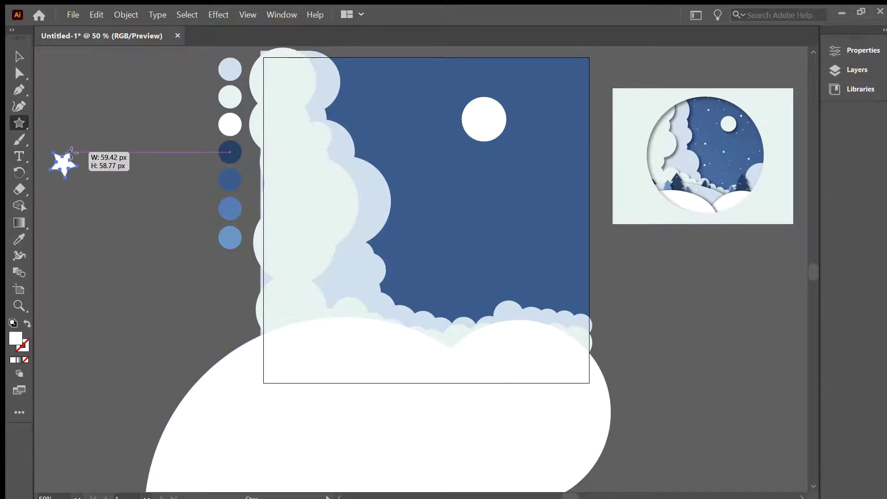
drag(380, 100, 413, 90)
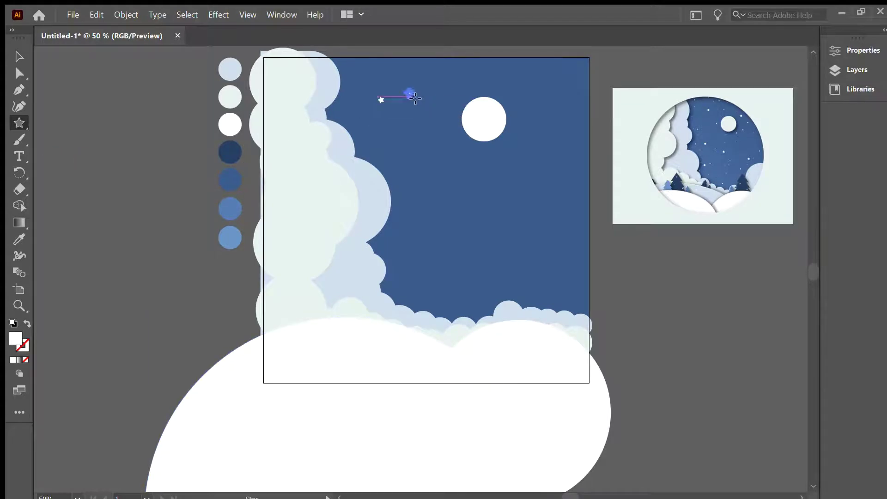
drag(467, 80, 470, 78)
drag(508, 158, 512, 162)
drag(461, 184, 463, 187)
drag(397, 255, 399, 257)
Step: Add more small stars across the right and lower sky and above the moon
drag(532, 93, 536, 90)
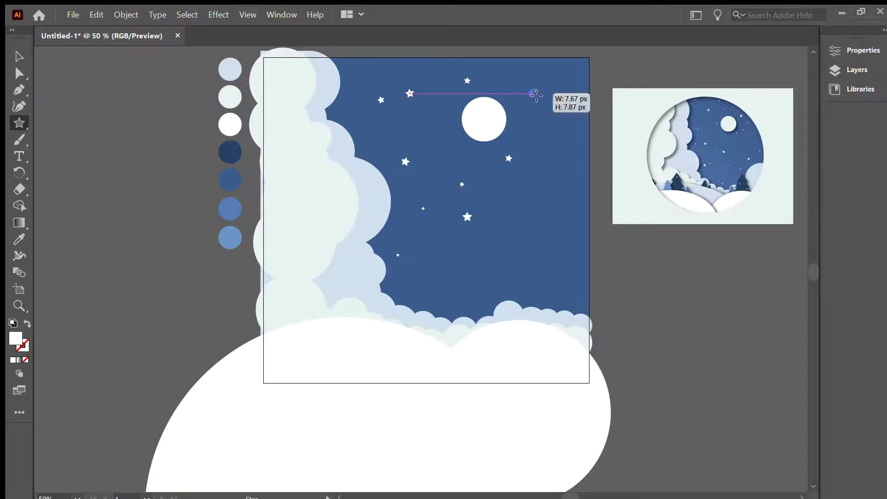
drag(555, 141, 558, 143)
drag(536, 207, 539, 210)
drag(430, 113, 433, 111)
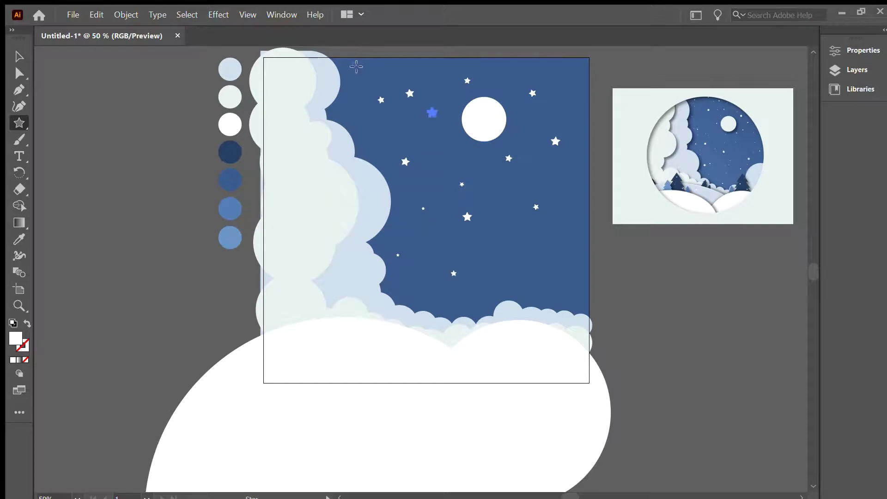
drag(564, 265, 568, 262)
drag(547, 280, 551, 278)
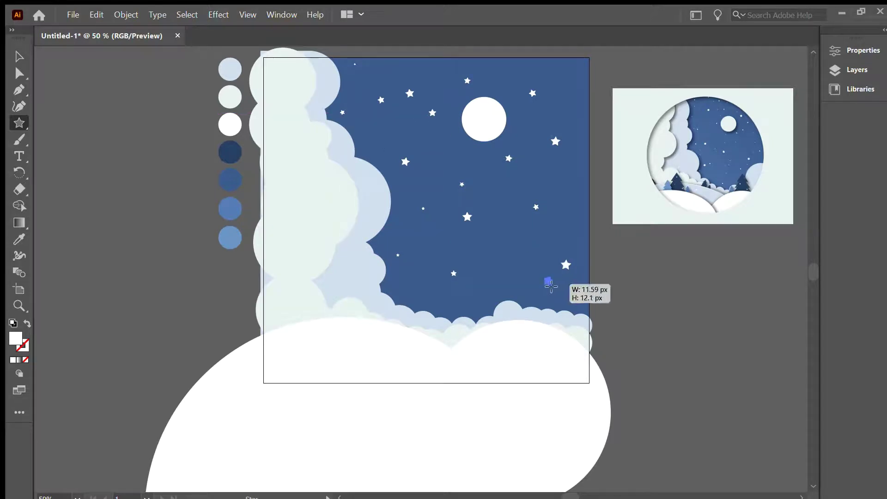
click(15, 104)
key(ctrl+z)
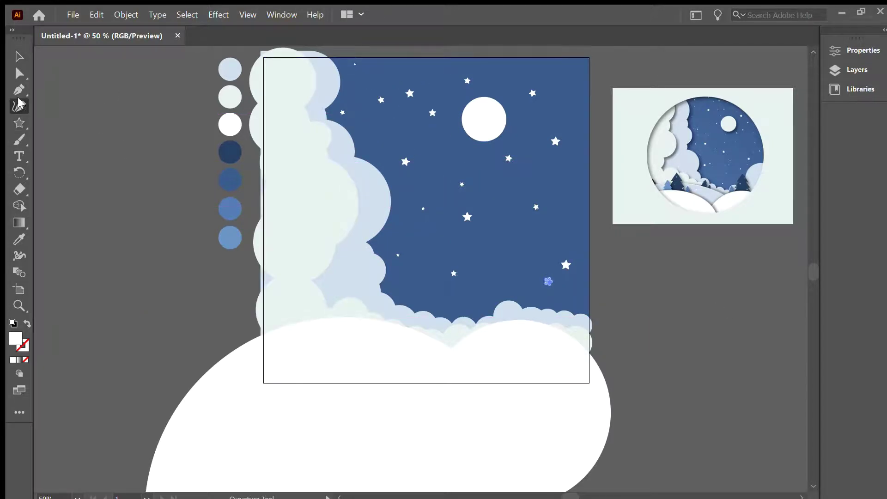
Step: Draw a closed white triangle beside the artboard as the top tier of a pine
key(ctrl+z)
click(79, 128)
click(110, 65)
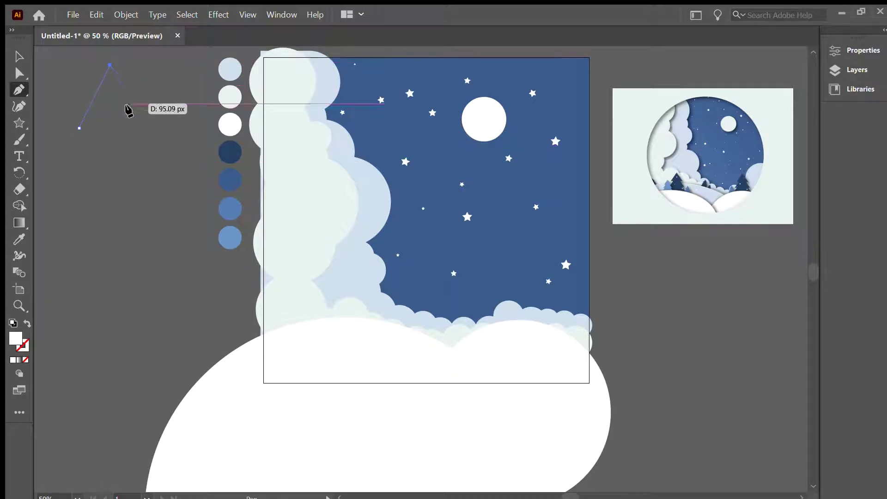
click(140, 127)
click(80, 128)
key(v)
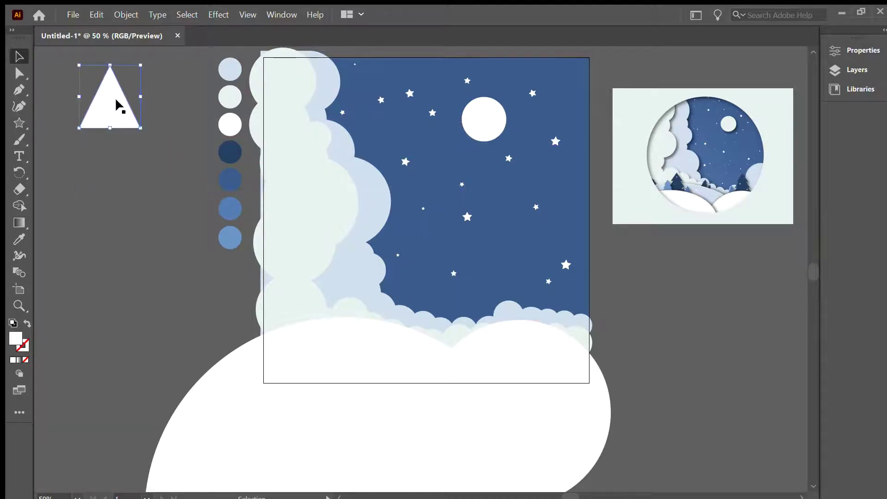
Step: Duplicate the triangle downward and resize the copies into lower tree tiers
drag(118, 109, 119, 180)
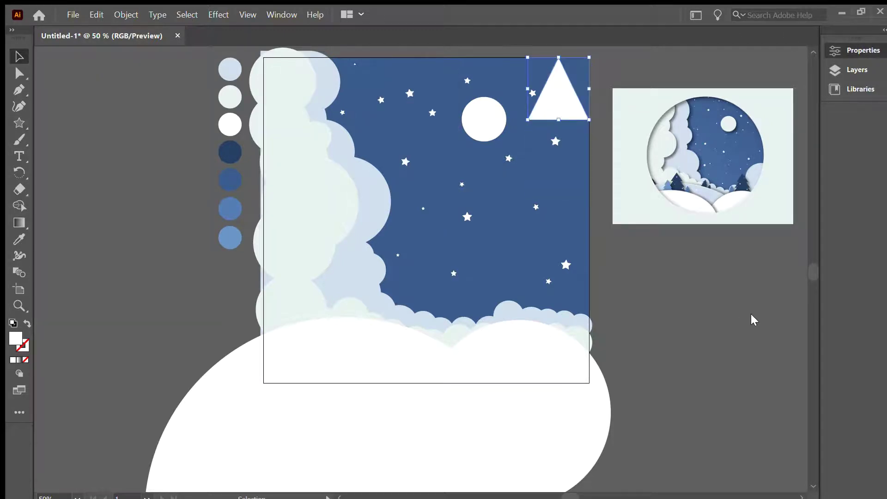
key(ctrl+z)
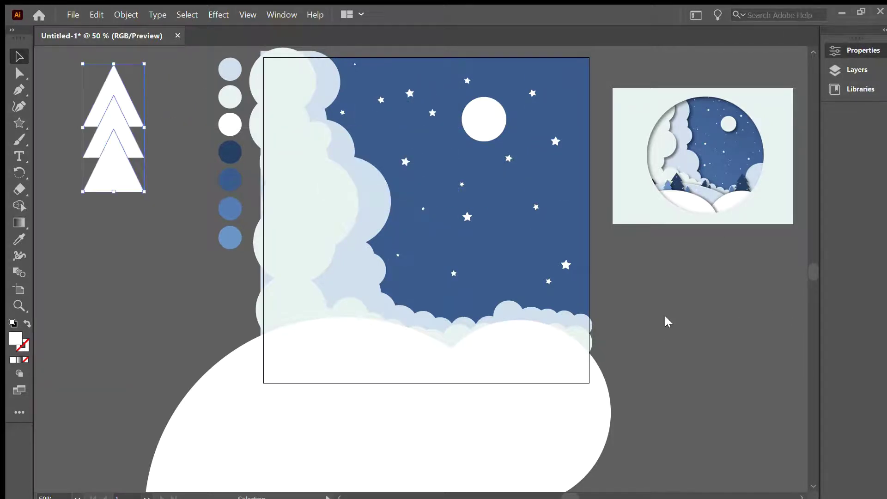
mouse_move(144, 191)
mouse_down()
mouse_move(162, 210)
mouse_move(119, 184)
mouse_up()
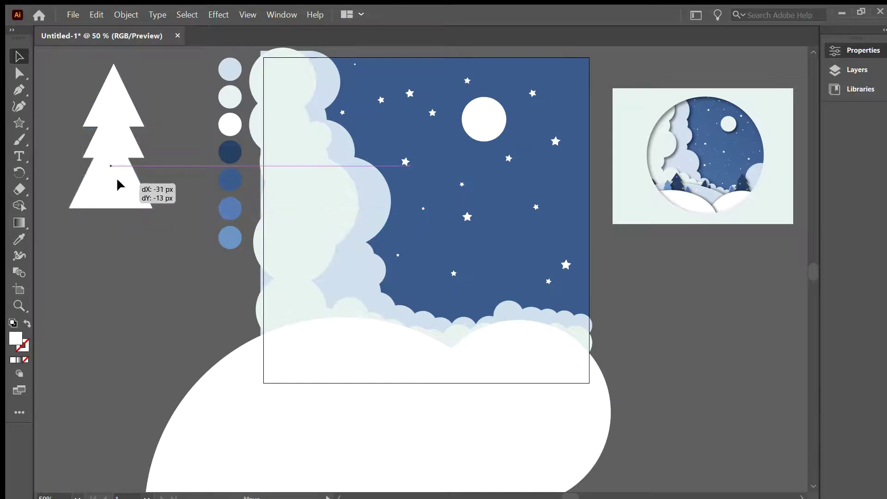
drag(144, 158, 137, 157)
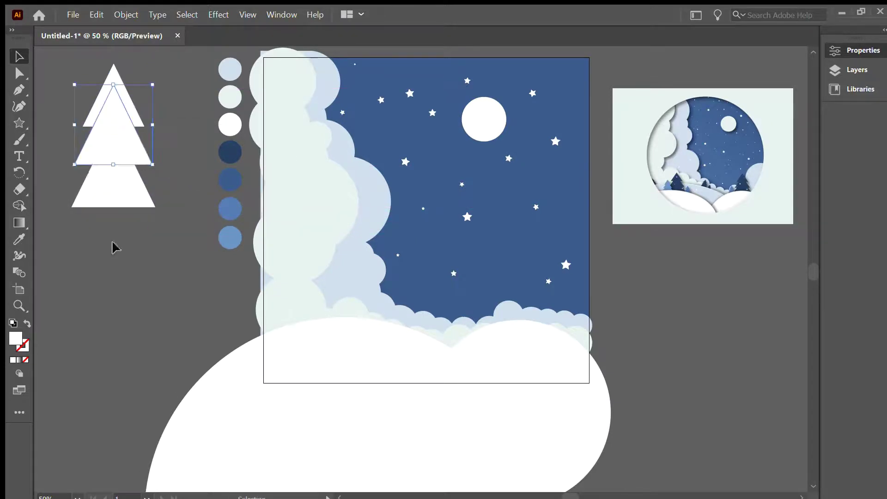
Step: Fill the three tree triangles with the dark navy swatch using the Eyedropper
drag(78, 81, 141, 245)
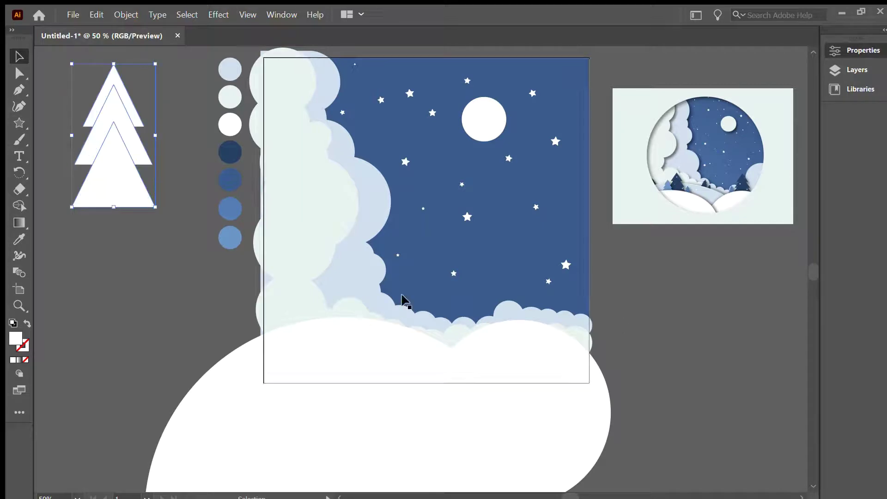
click(74, 59)
click(113, 185)
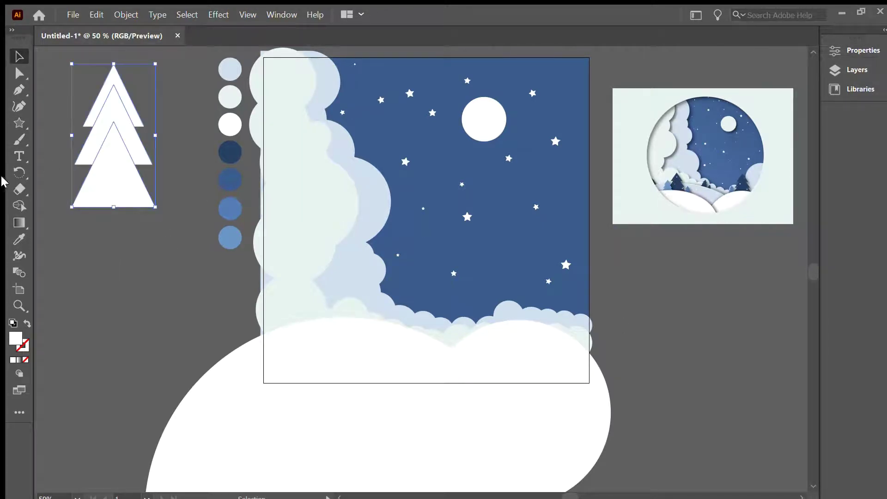
key(i)
click(230, 153)
key(v)
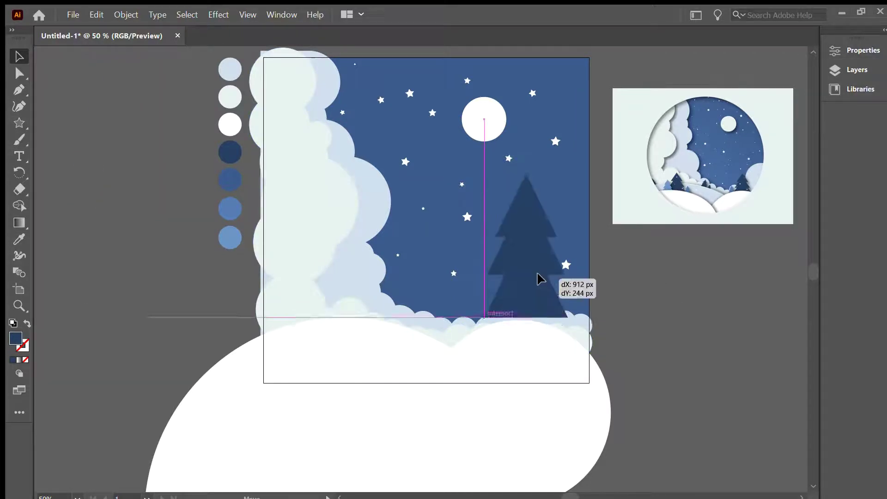
Step: Shrink the tree onto the right hill and stretch a snow-hill copy into a wide ellipse
drag(131, 166, 541, 294)
mouse_move(481, 192)
mouse_down()
mouse_move(515, 262)
mouse_move(509, 294)
mouse_up()
drag(564, 406, 337, 387)
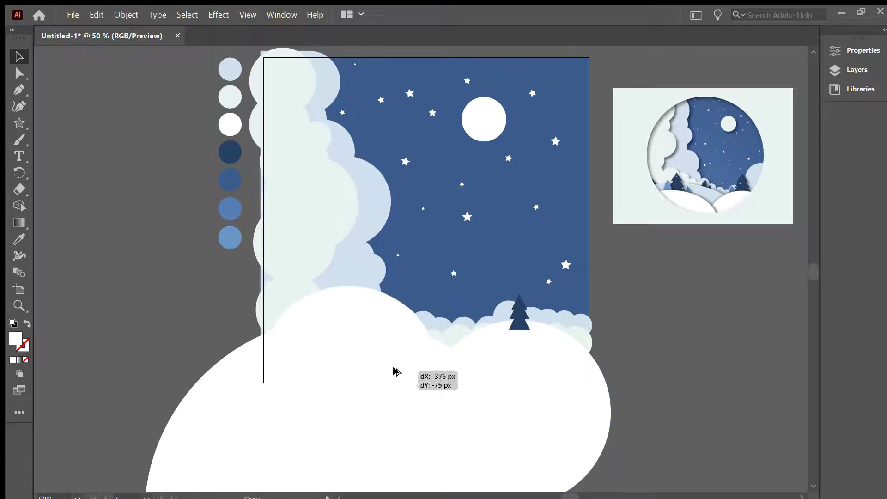
mouse_move(376, 288)
mouse_down()
mouse_move(507, 295)
mouse_move(534, 372)
mouse_up()
drag(439, 297, 420, 350)
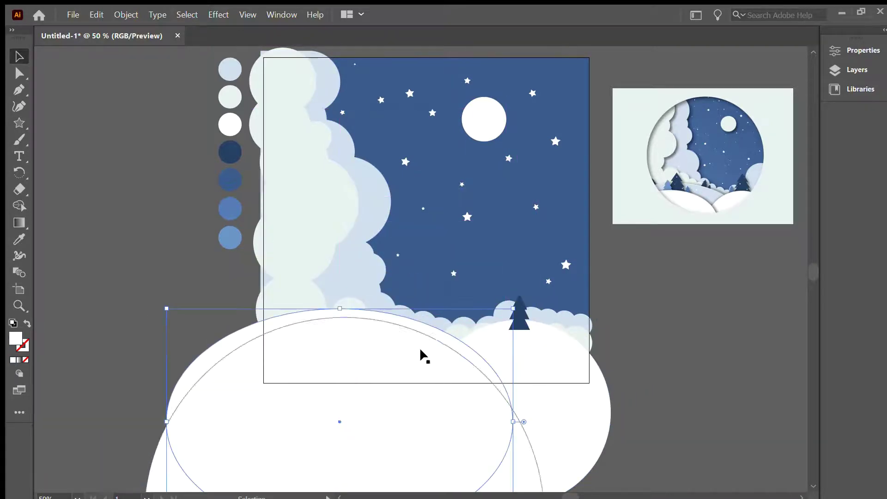
Step: Fill the wide ellipse with the light-blue swatch and narrow it into a back hill
click(19, 239)
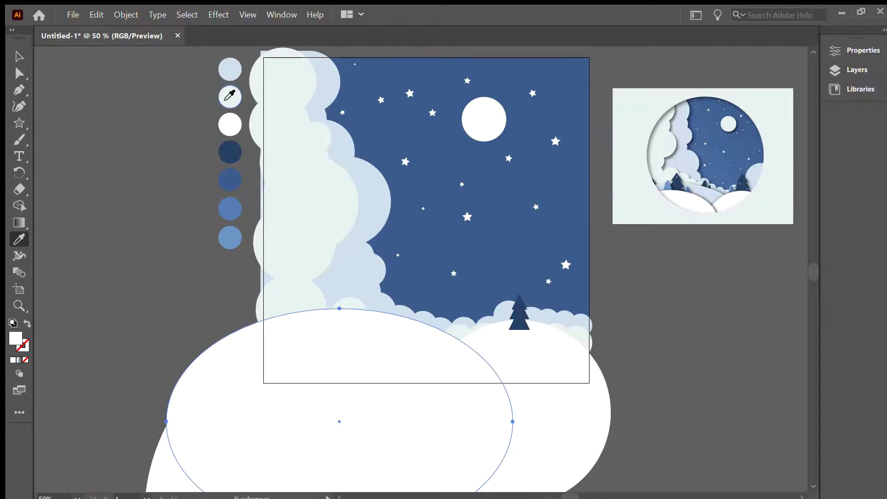
click(226, 100)
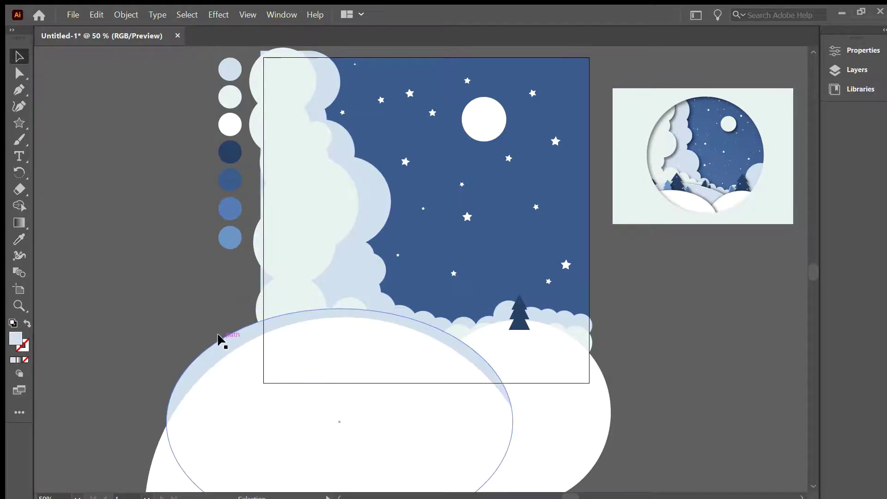
drag(217, 334, 220, 337)
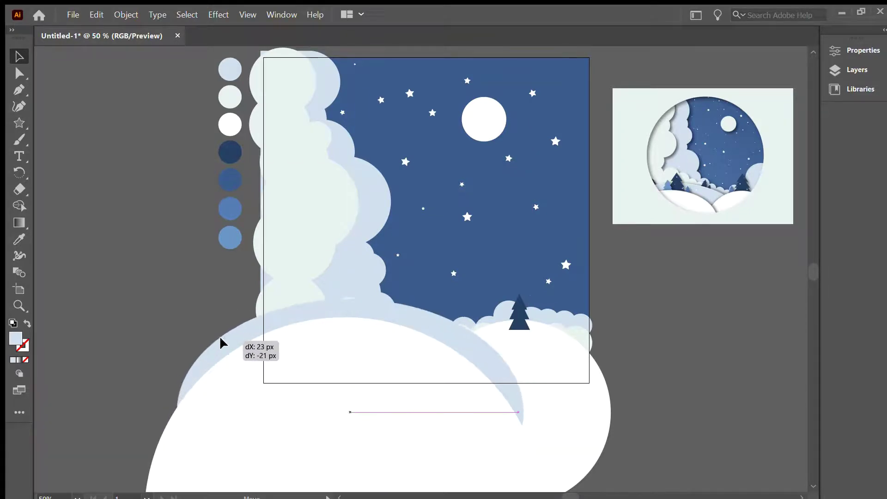
mouse_move(220, 335)
mouse_down()
mouse_move(234, 406)
mouse_move(635, 413)
mouse_move(526, 412)
mouse_up()
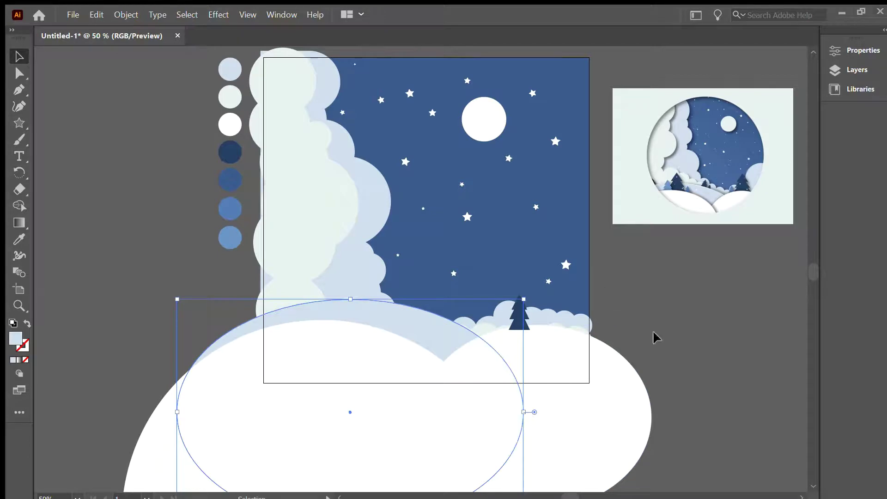
drag(428, 335, 432, 341)
Step: Raise the cloud group about 40 px and nudge the white snow hill right
drag(313, 298, 366, 275)
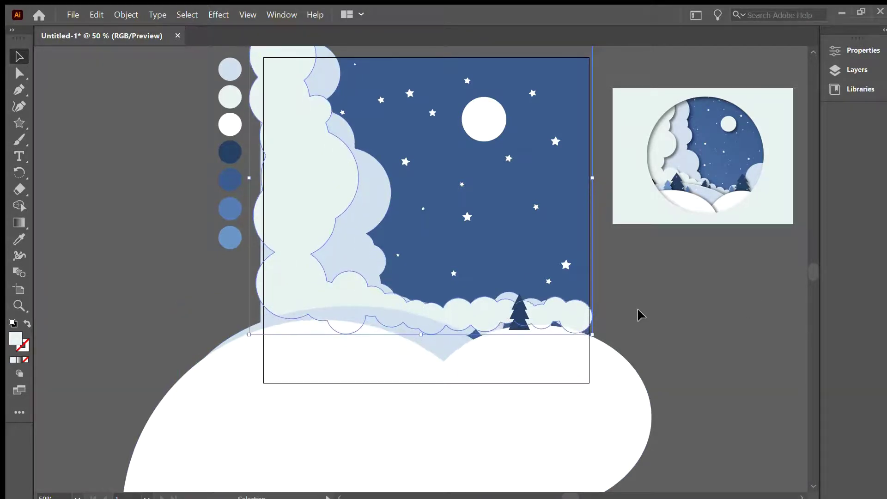
click(629, 382)
click(586, 344)
click(356, 353)
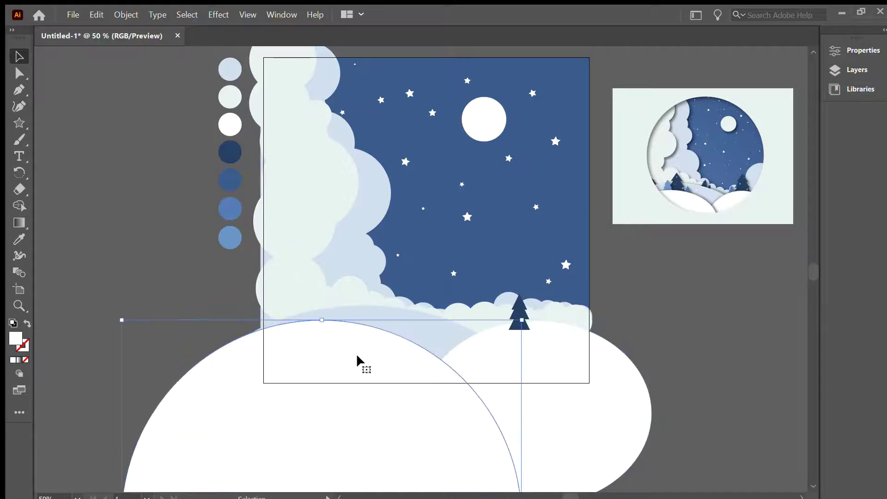
key(shift+Right)
key(shift+Right)
key(shift+Right)
click(518, 314)
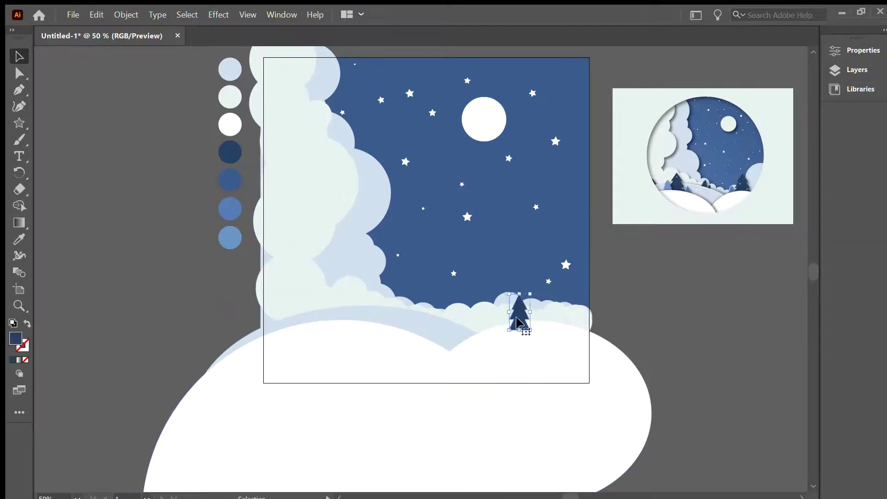
Step: Enlarge the tree slightly, then copy the light-blue hill to the right and narrow it
drag(508, 296, 500, 283)
drag(515, 314, 532, 318)
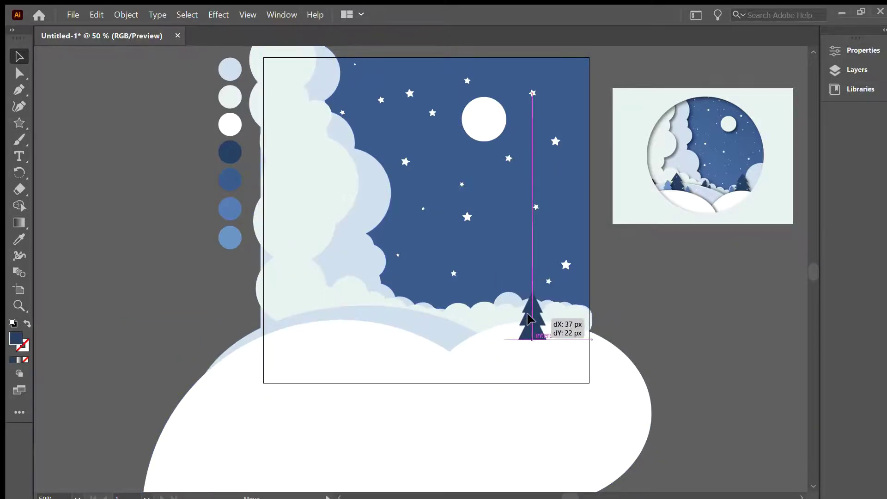
drag(413, 328, 613, 309)
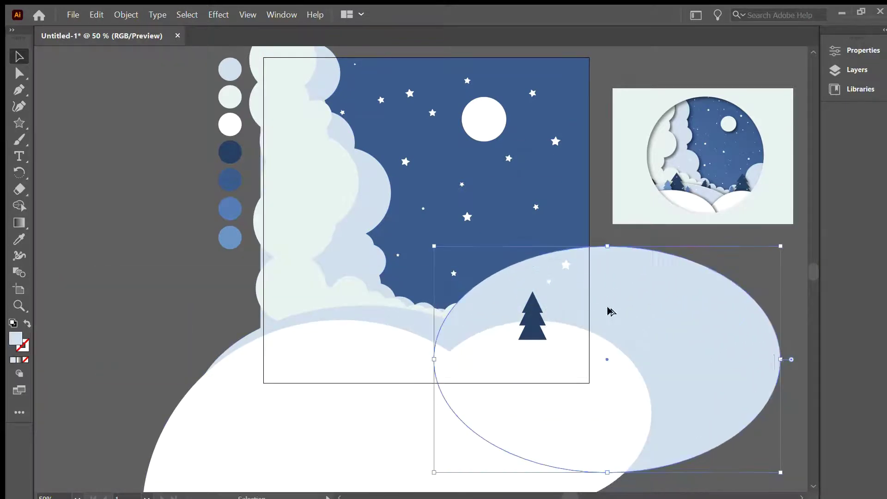
drag(791, 359, 704, 363)
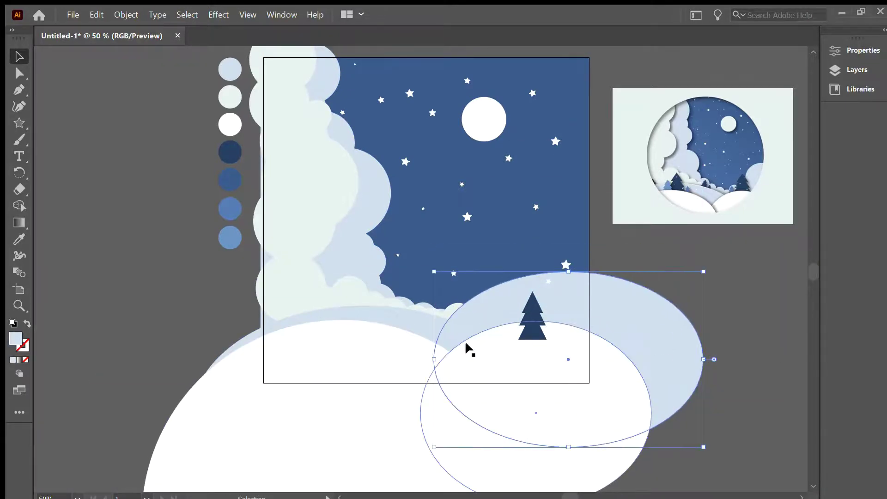
drag(434, 359, 552, 362)
drag(636, 323, 619, 297)
Step: Round the right hill into a mound tucked behind the tree, then reposition the tree
drag(611, 246, 611, 264)
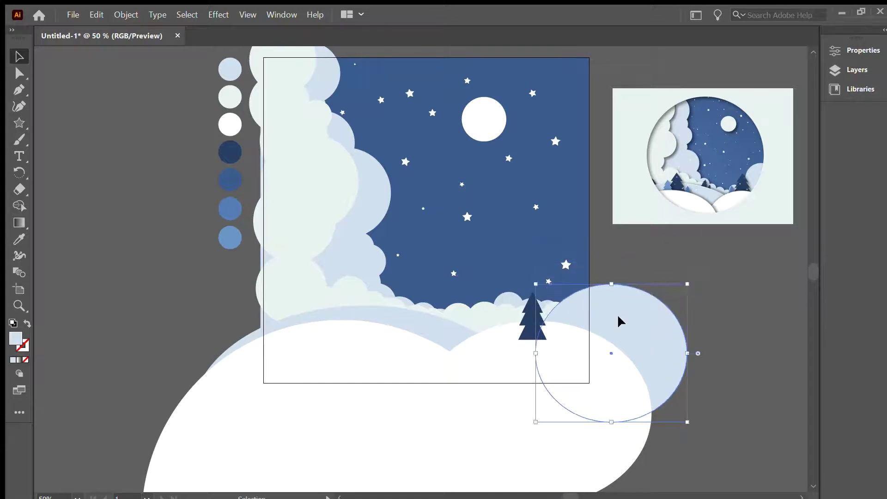
drag(527, 335, 555, 335)
drag(626, 304, 603, 307)
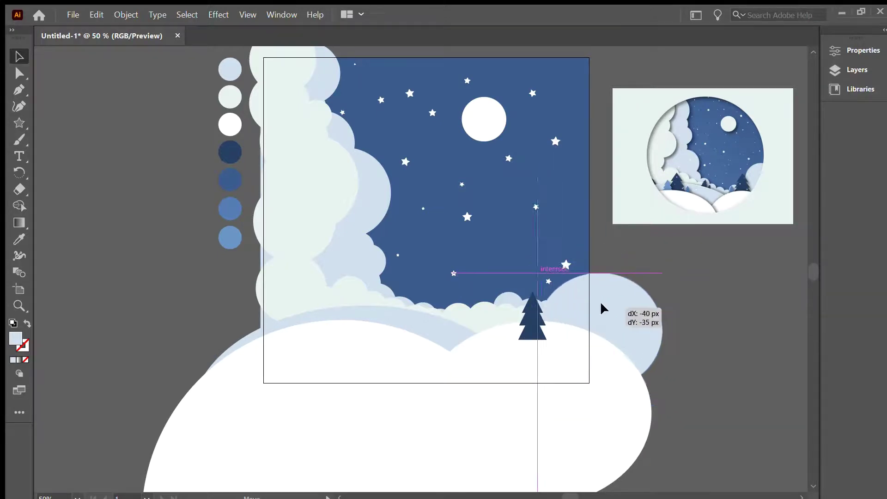
mouse_move(526, 308)
mouse_down()
mouse_move(529, 301)
mouse_move(469, 317)
mouse_move(388, 300)
mouse_move(415, 321)
mouse_move(324, 321)
mouse_move(339, 325)
mouse_up()
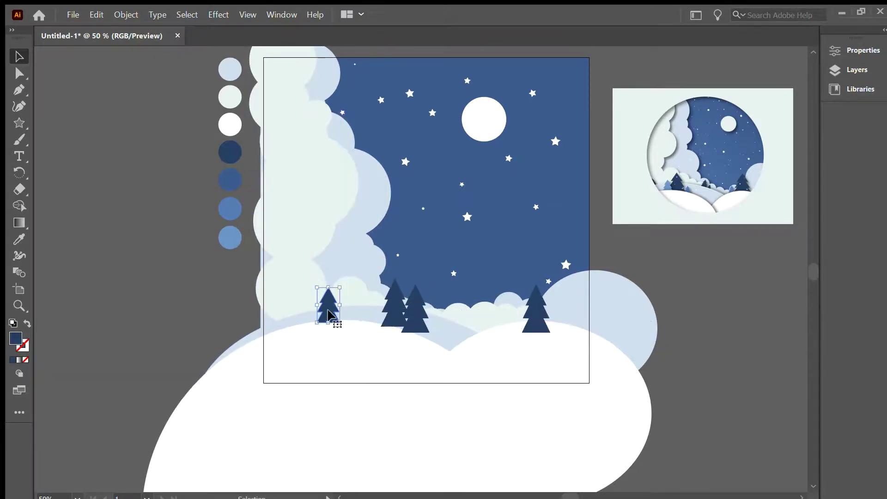
Step: Scale the pair of small trees down and place a copy further left
click(394, 305)
shift+click(415, 314)
drag(429, 332, 395, 309)
scroll(397, 308, up, 3)
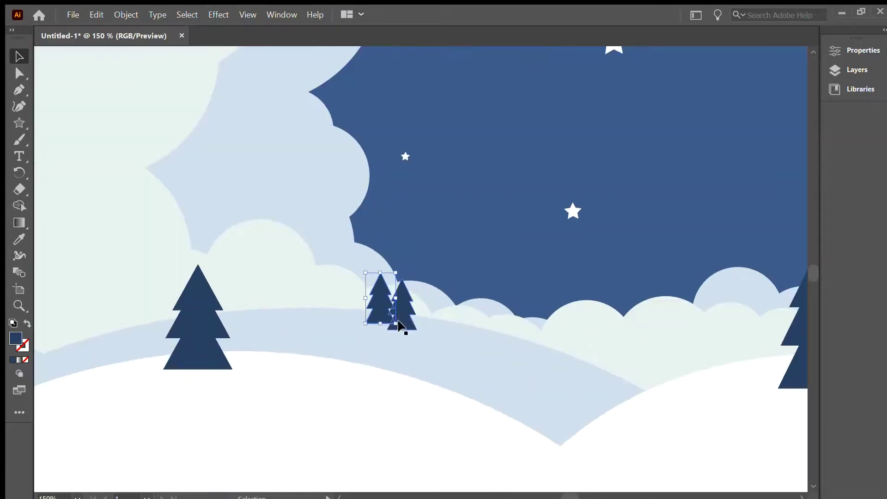
scroll(377, 313, down, 1)
mouse_move(396, 310)
mouse_down()
mouse_move(182, 329)
mouse_move(219, 338)
mouse_move(259, 333)
mouse_move(230, 328)
mouse_up()
scroll(191, 323, down, 1)
Step: Add a lighter-blue copy of the small tree and send the big dark tree behind it
click(224, 328)
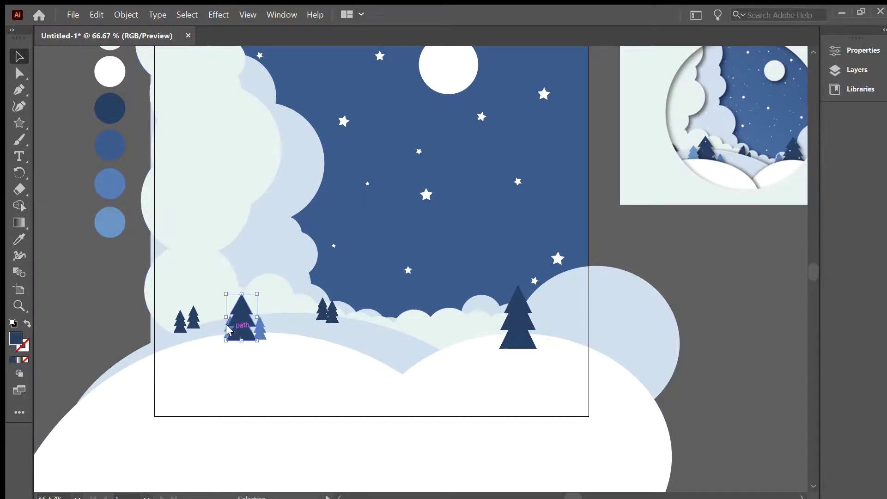
key(ctrl+shift+a)
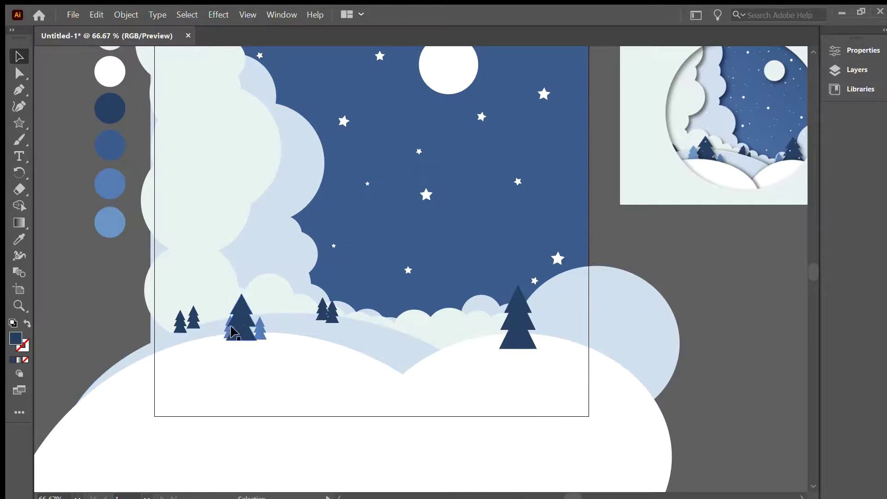
key(ctrl+f)
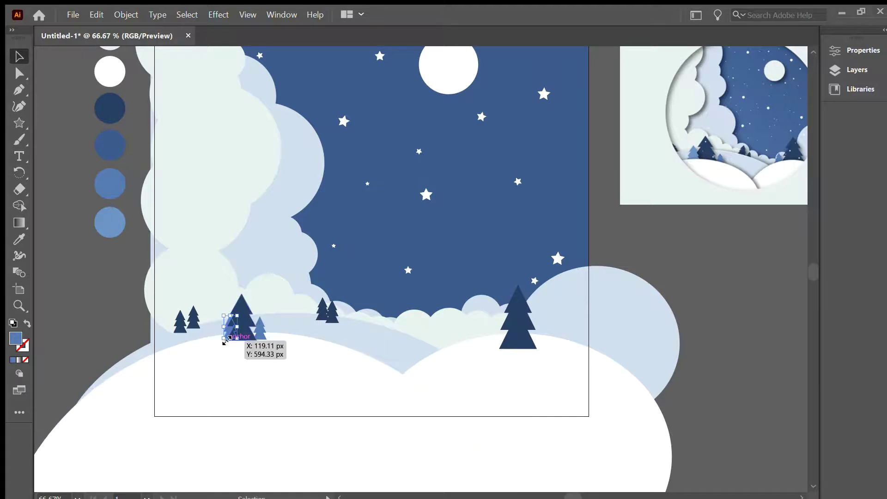
key(ctrl+plus)
key(ctrl+plus)
key(ctrl+plus)
click(297, 264)
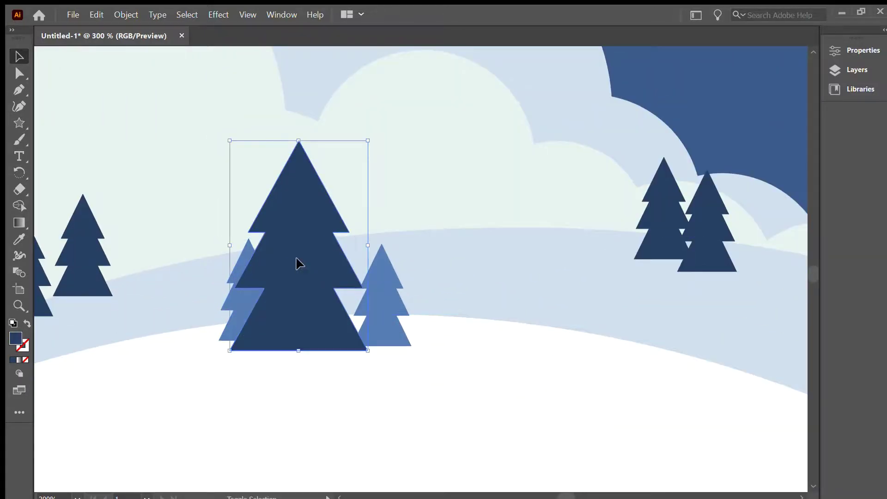
key(a)
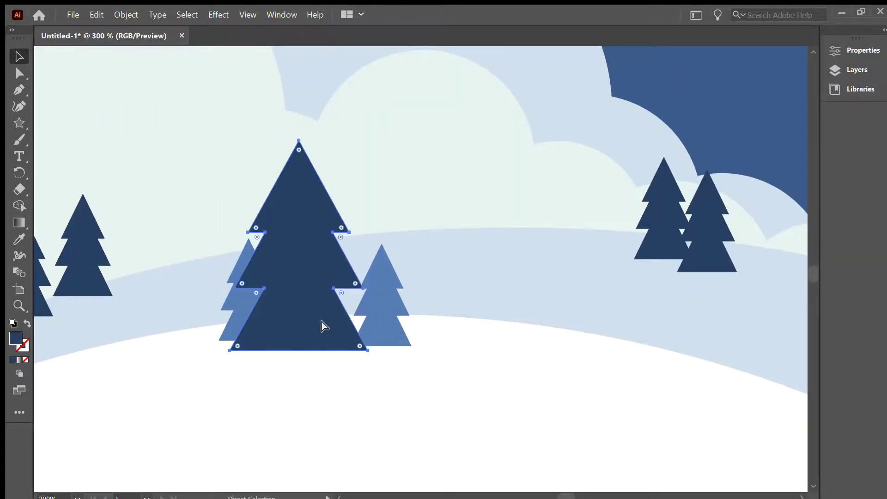
key(ctrl+bracketleft)
key(ctrl+bracketleft)
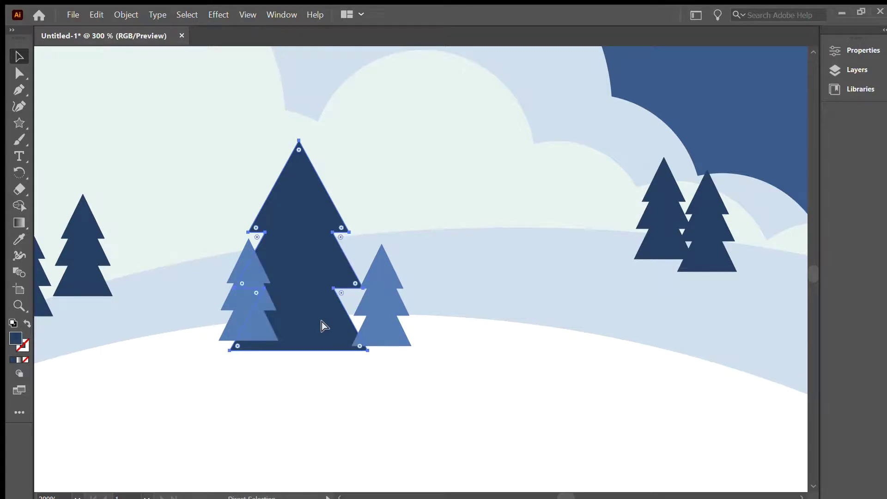
Step: Select the light-blue trees and the left and right tree pairs to check their arrangement
click(370, 291)
shift+click(244, 301)
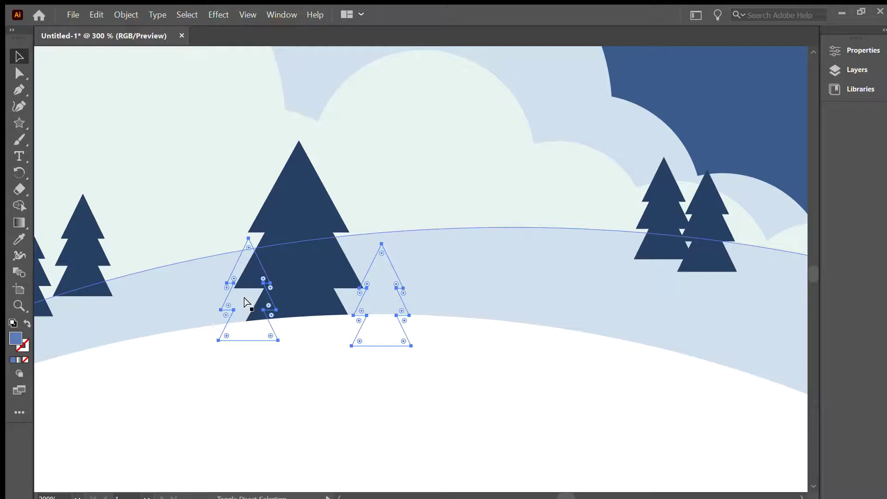
drag(247, 303, 247, 302)
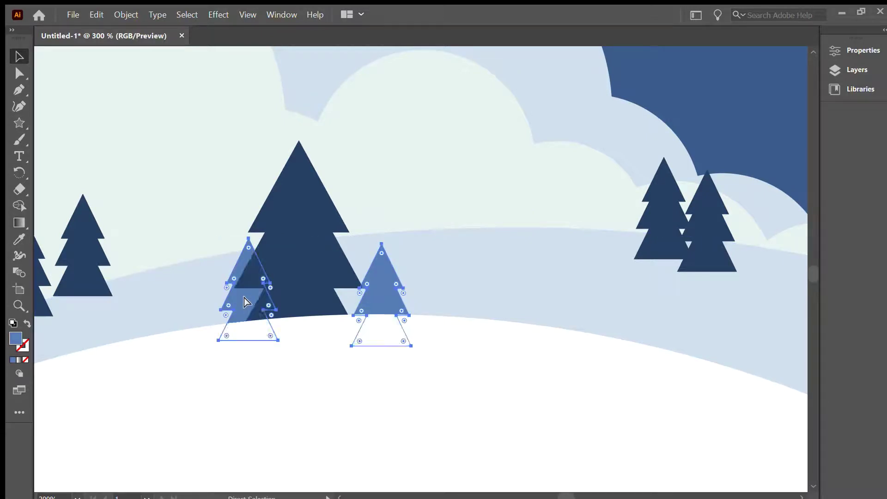
key(v)
scroll(360, 337, down, 2)
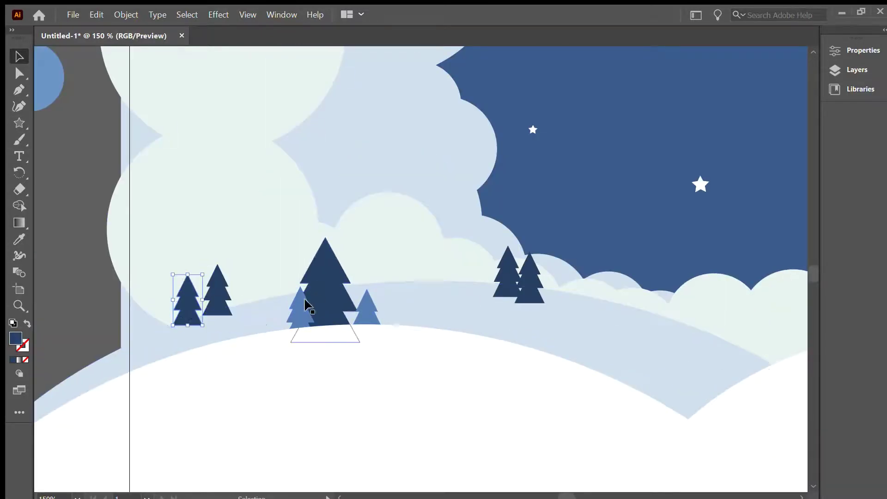
drag(174, 246, 545, 319)
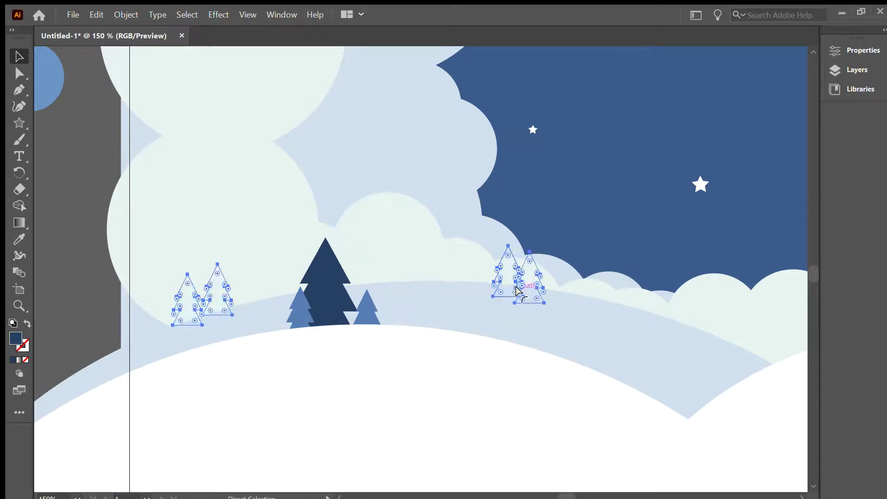
click(83, 289)
scroll(482, 326, down, 2)
Step: Move a small light-blue tree onto the right hill beside the tall pine
ctrl+click(473, 295)
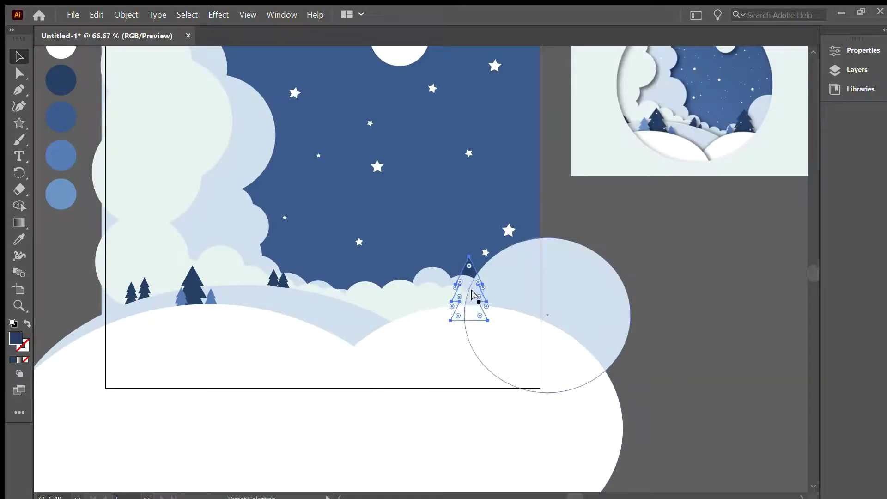
scroll(441, 296, down, 1)
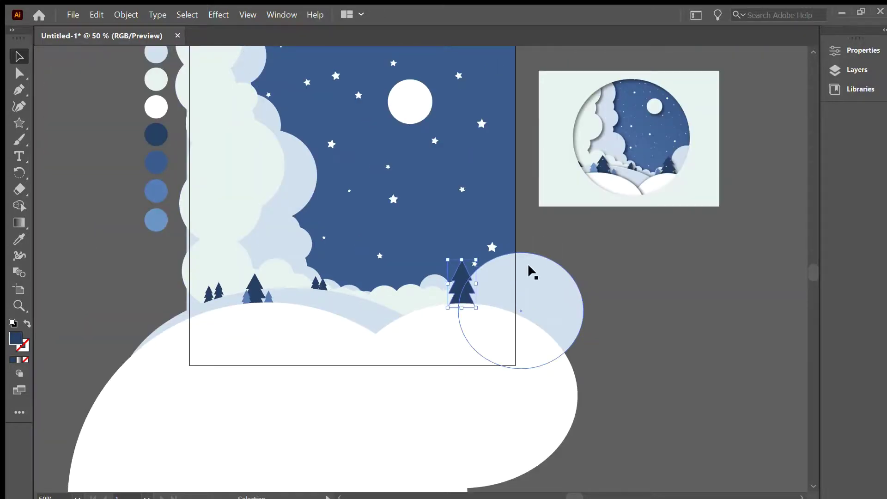
mouse_move(249, 295)
mouse_down()
mouse_move(337, 305)
mouse_move(440, 301)
mouse_up()
scroll(440, 302, up, 3)
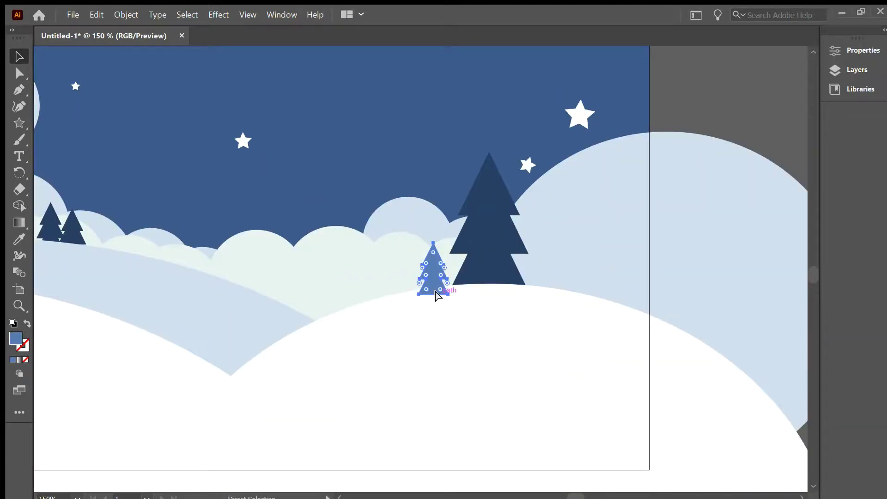
scroll(437, 296, down, 4)
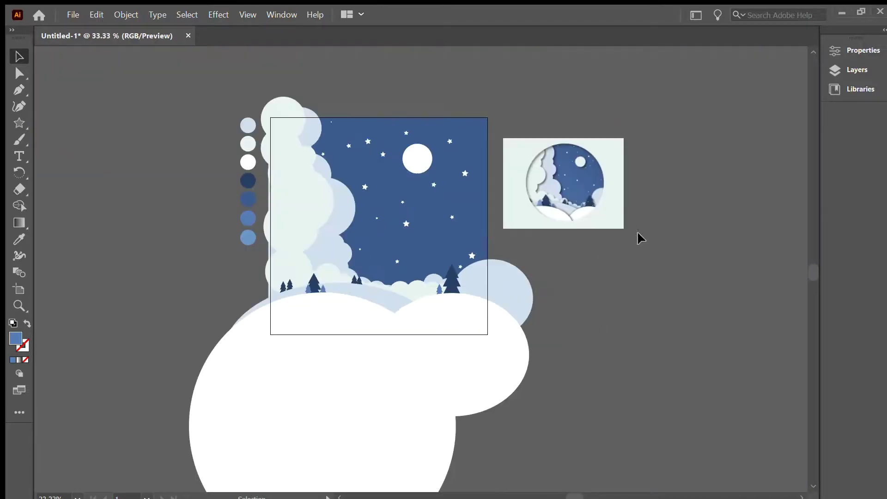
scroll(328, 164, up, 1)
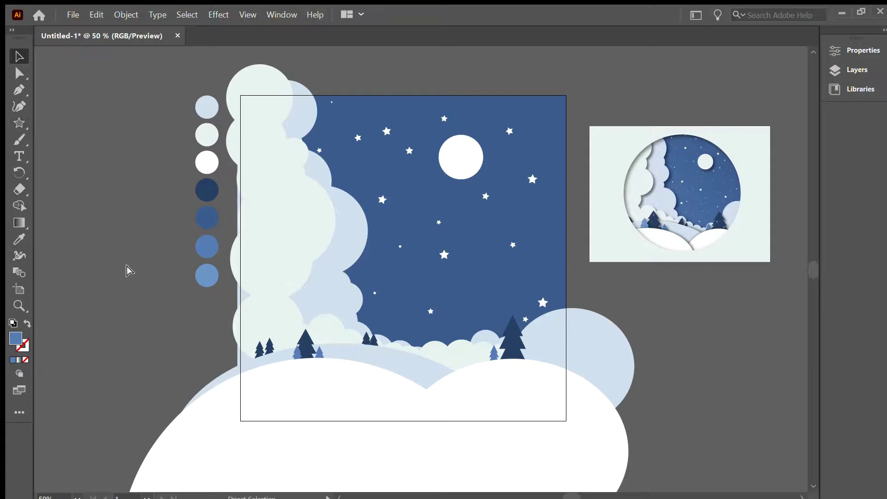
Step: Select all and Shape Builder-delete the cloud and hill pieces below the artboard
key(ctrl+a)
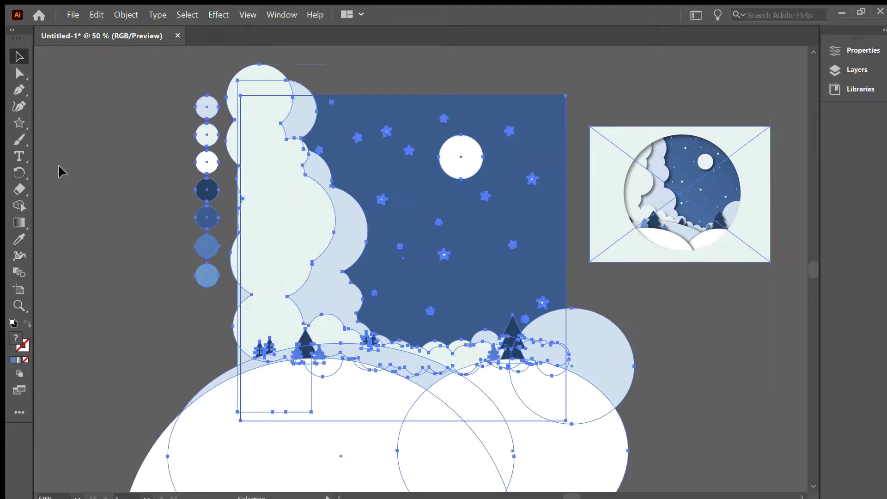
click(19, 205)
drag(228, 73, 253, 85)
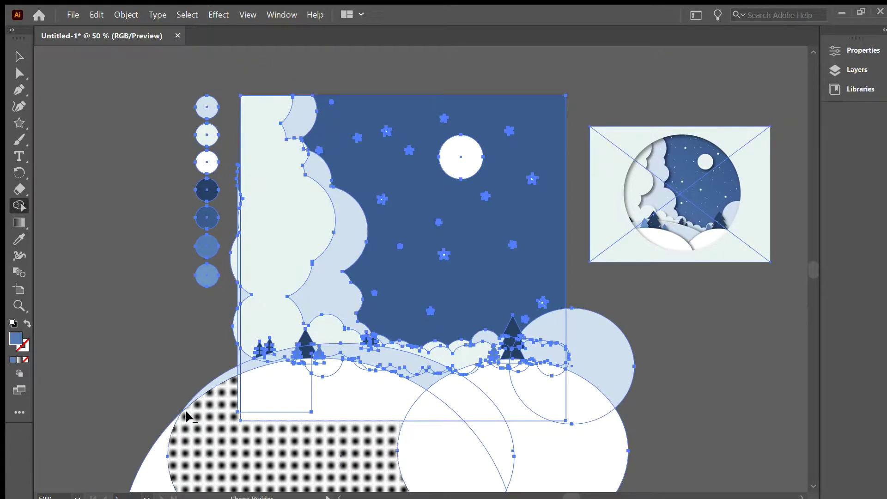
drag(188, 416, 600, 457)
scroll(224, 397, up, 3)
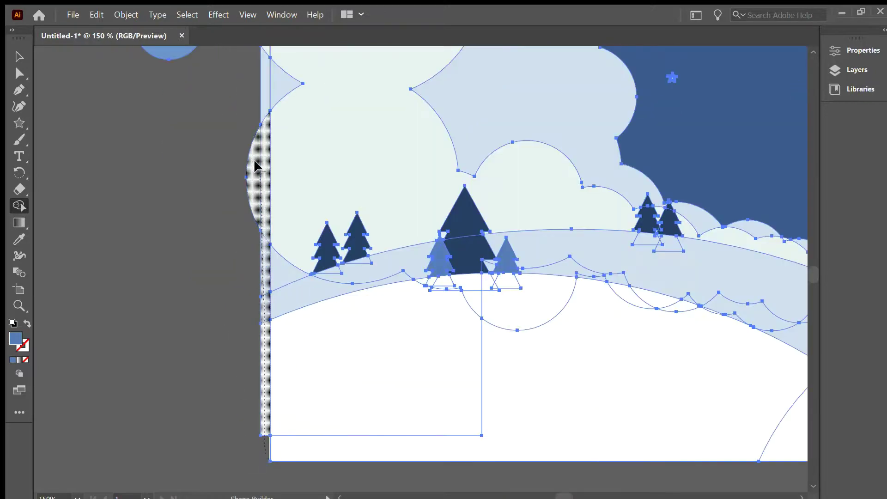
scroll(266, 458, up, 3)
scroll(264, 355, up, 3)
scroll(285, 446, down, 5)
scroll(271, 145, down, 3)
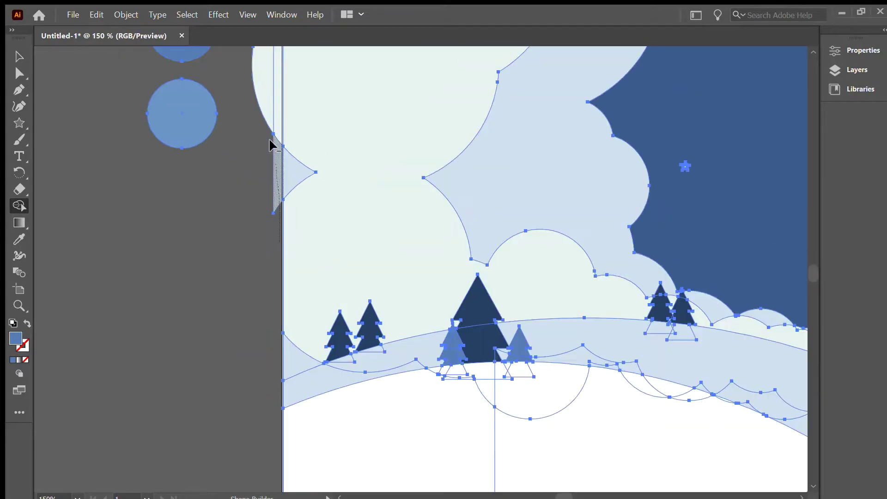
Step: Remove the cloud slivers hanging past the artboard's left edge
drag(272, 161, 263, 366)
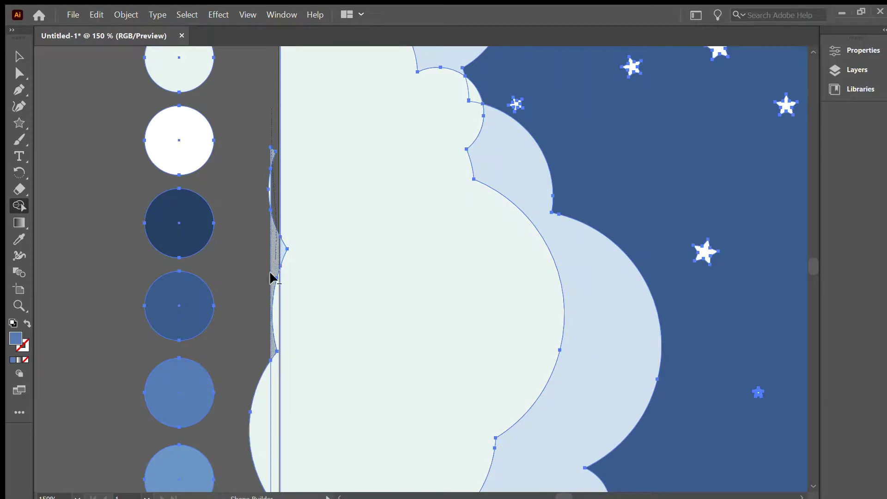
drag(271, 277, 276, 226)
scroll(265, 222, down, 3)
scroll(503, 443, down, 2)
scroll(483, 461, down, 1)
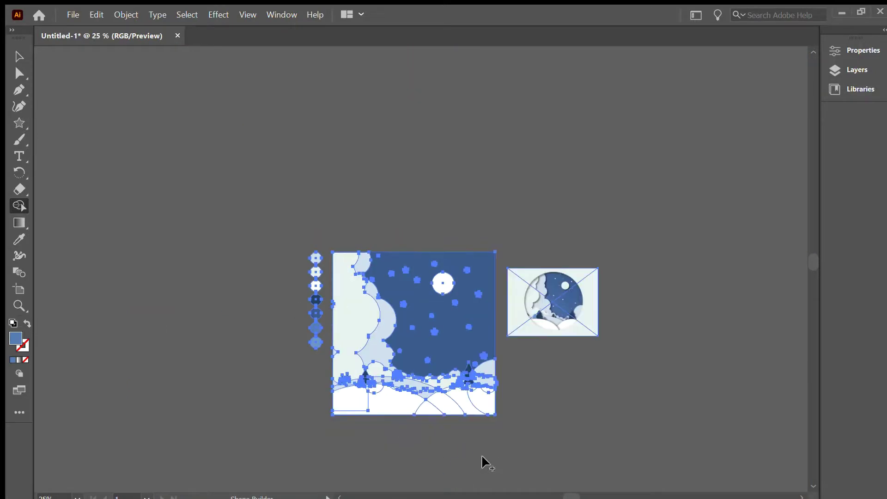
key(v)
scroll(425, 417, up, 2)
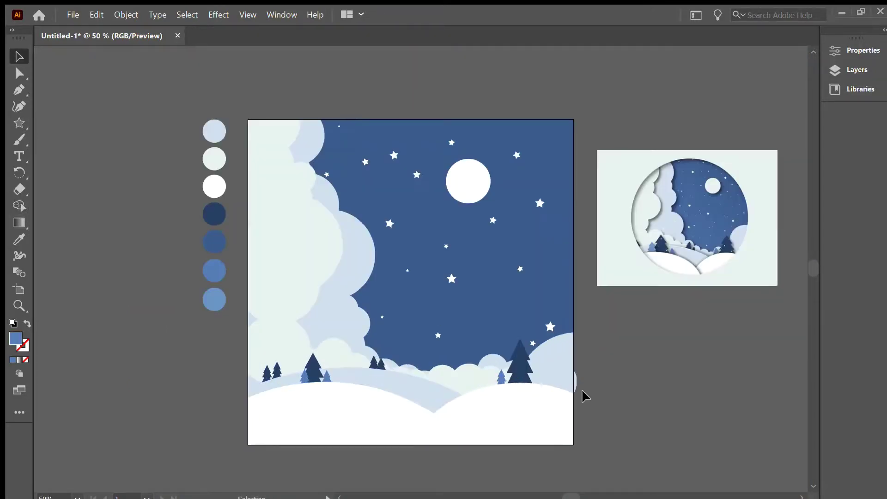
Step: Trim the remaining pieces past the right edge and deselect the cropped artwork
key(shift+m)
scroll(573, 382, up, 2)
scroll(572, 379, up, 1)
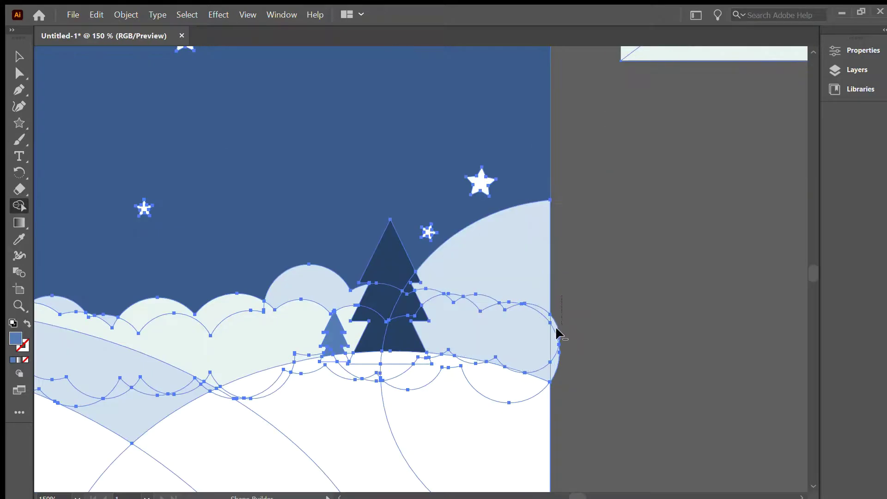
scroll(570, 376, down, 3)
scroll(582, 390, down, 1)
scroll(593, 403, up, 1)
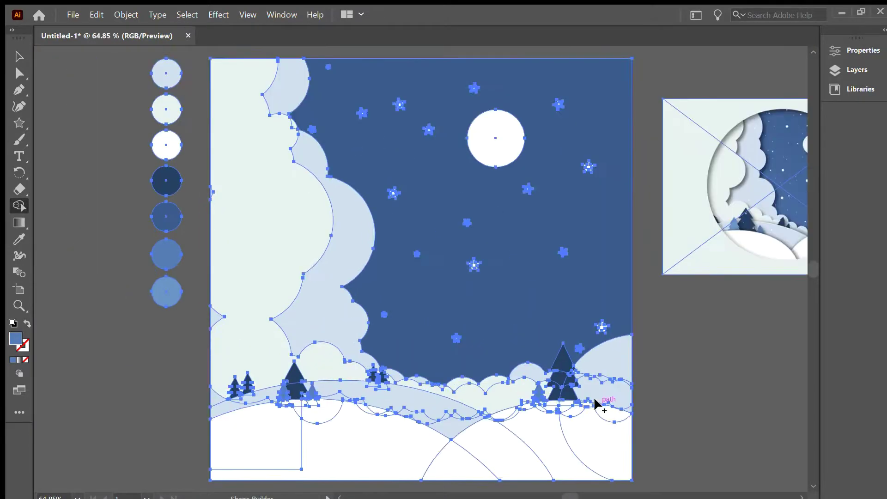
key(v)
click(99, 416)
scroll(99, 418, right, 2)
scroll(100, 419, right, 2)
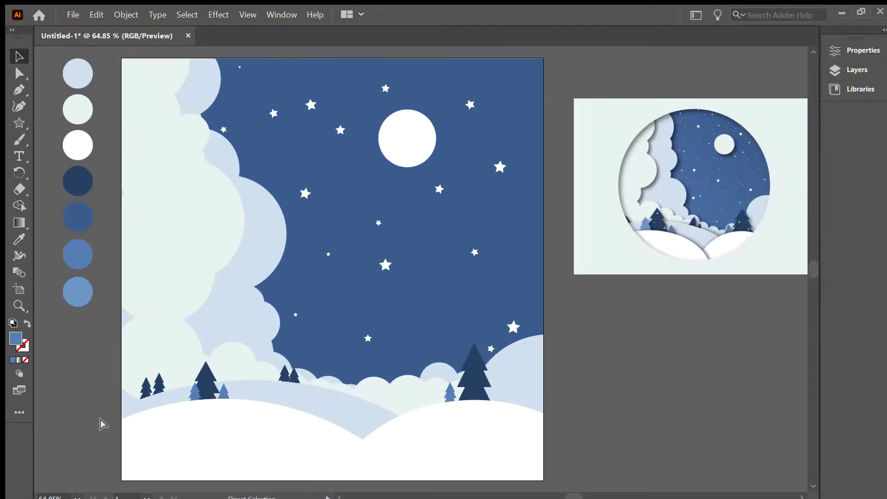
Step: Apply a soft drop shadow to every shape in the scene
key(ctrl+a)
key(shift+ctrl+e)
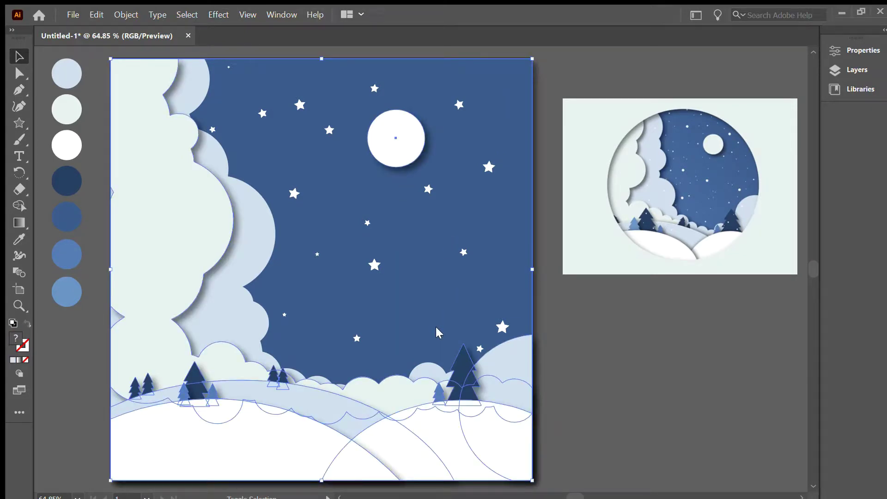
click(567, 392)
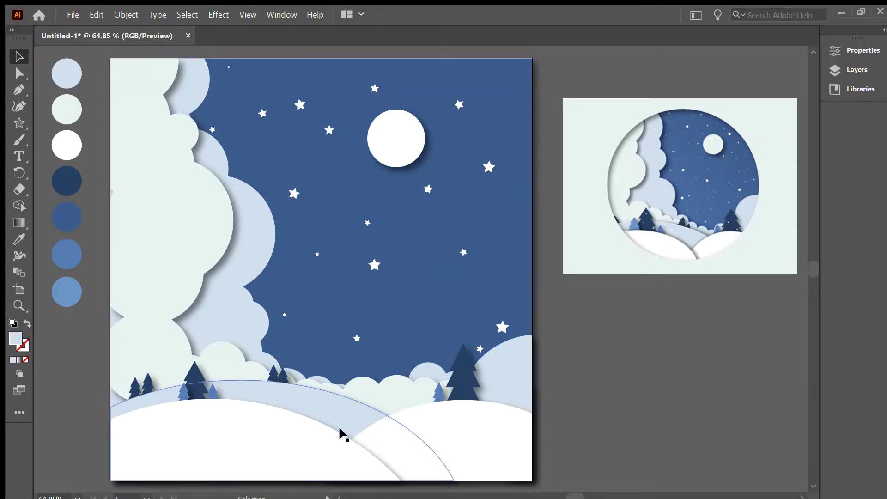
Step: Select the white and light-blue hill layers to deepen their shadow, then check the cloud group
click(224, 440)
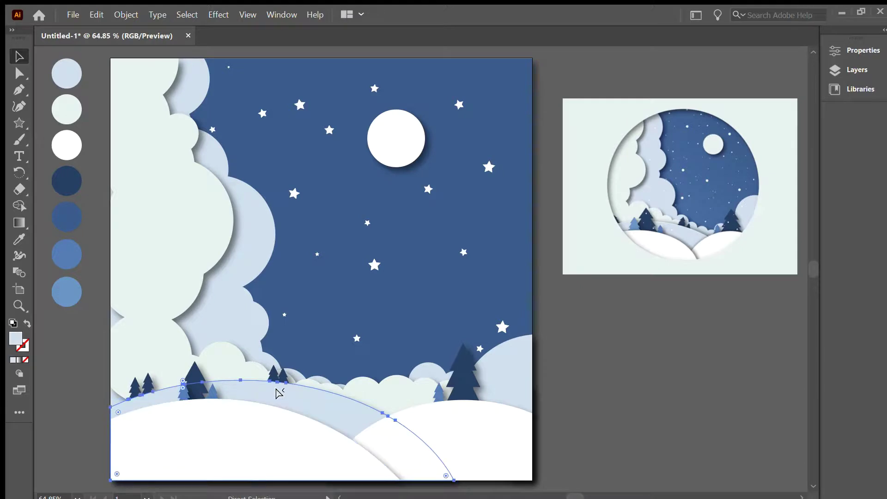
shift+click(480, 440)
shift+click(455, 442)
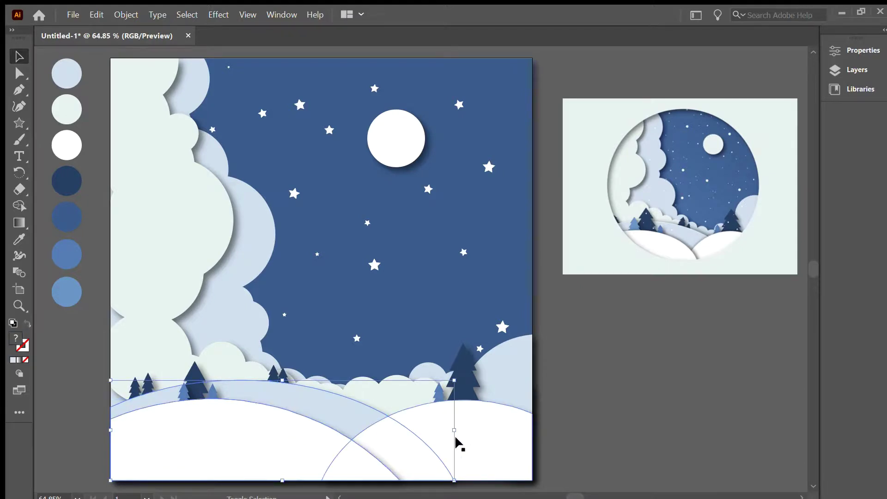
shift+click(505, 365)
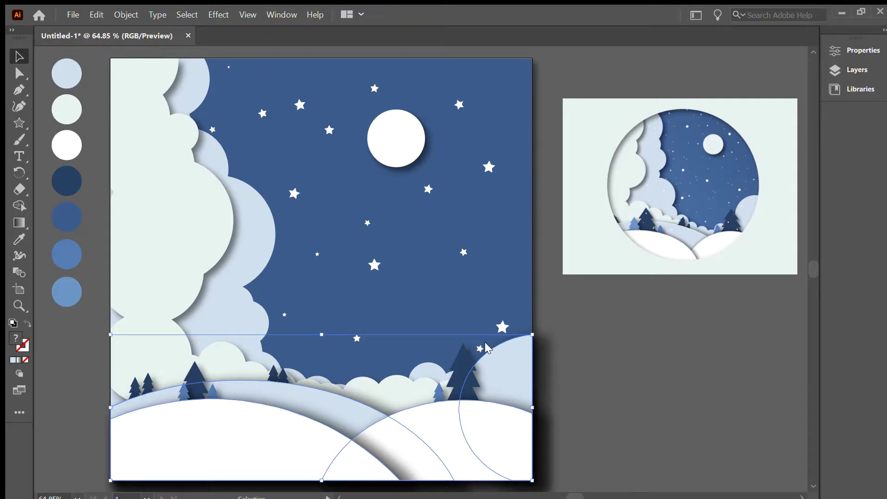
click(593, 353)
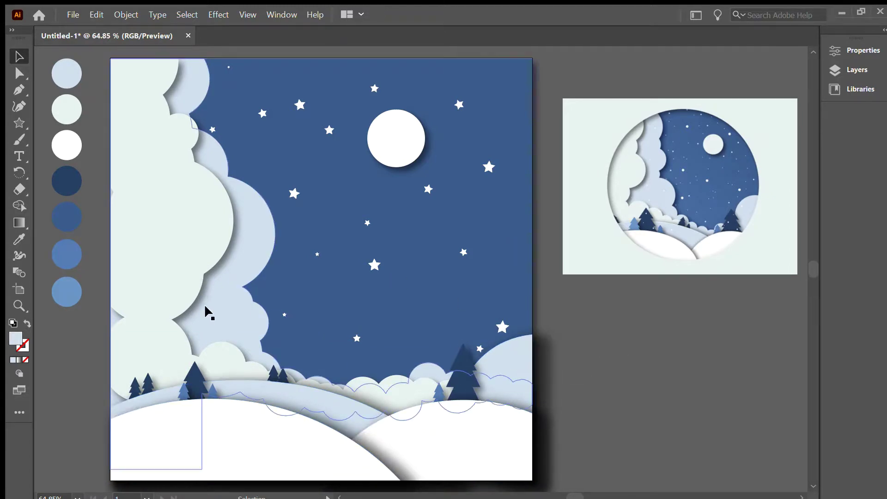
click(231, 316)
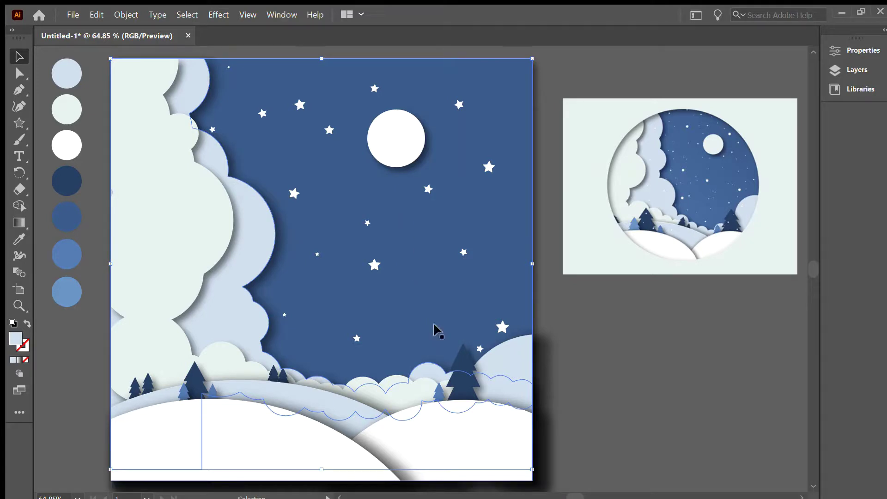
click(632, 320)
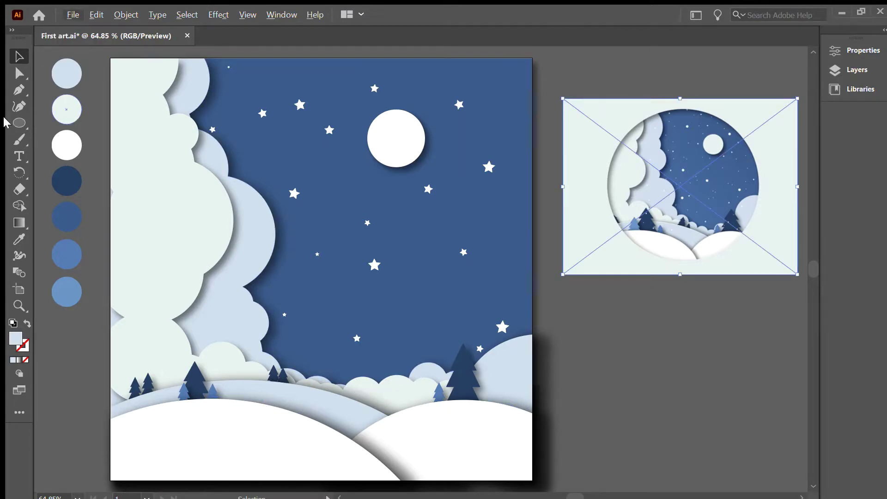
Step: Cover the whole artboard with a light-blue rectangle, undoing a misplaced first circle
key(m)
mouse_move(110, 59)
mouse_down()
mouse_move(227, 202)
mouse_move(532, 480)
mouse_up()
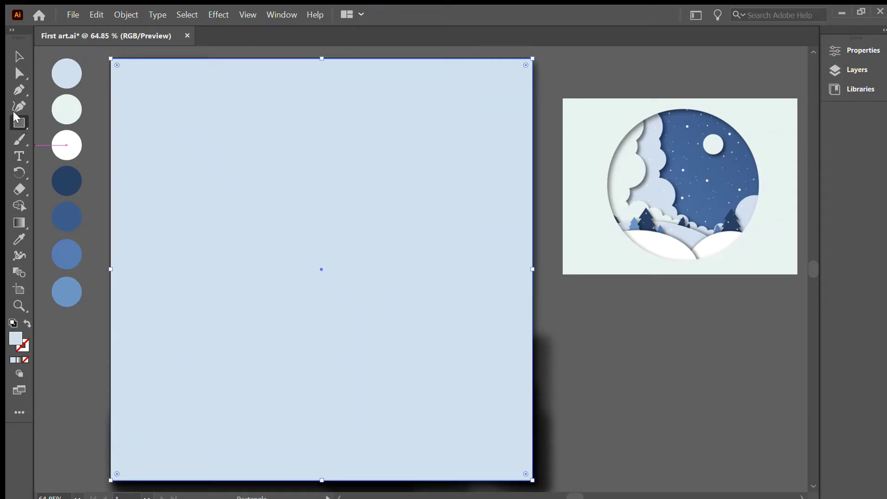
key(l)
drag(125, 73, 154, 124)
drag(183, 156, 519, 468)
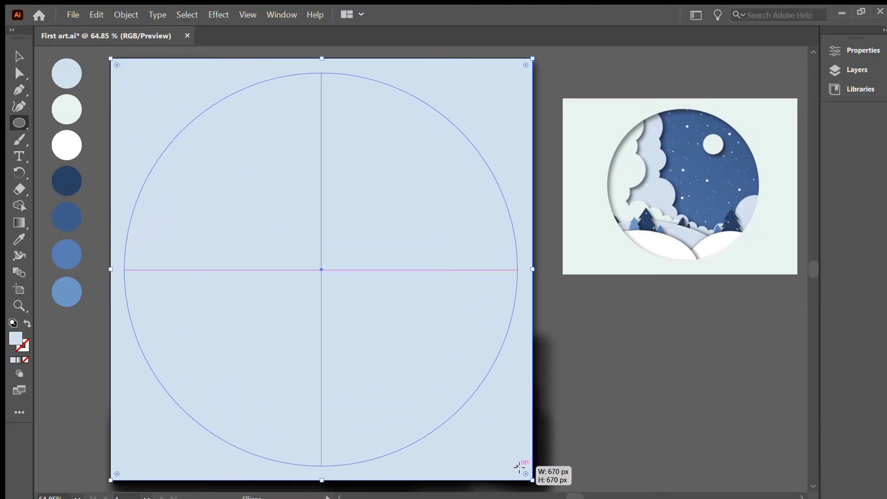
key(ctrl+z)
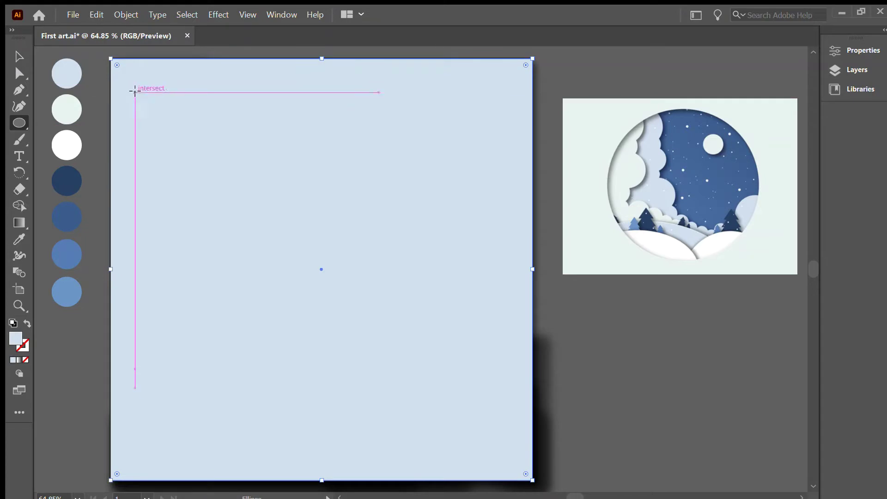
Step: Draw a centred 668 by 668 px circle over the rectangle and group both shapes
drag(121, 75, 511, 467)
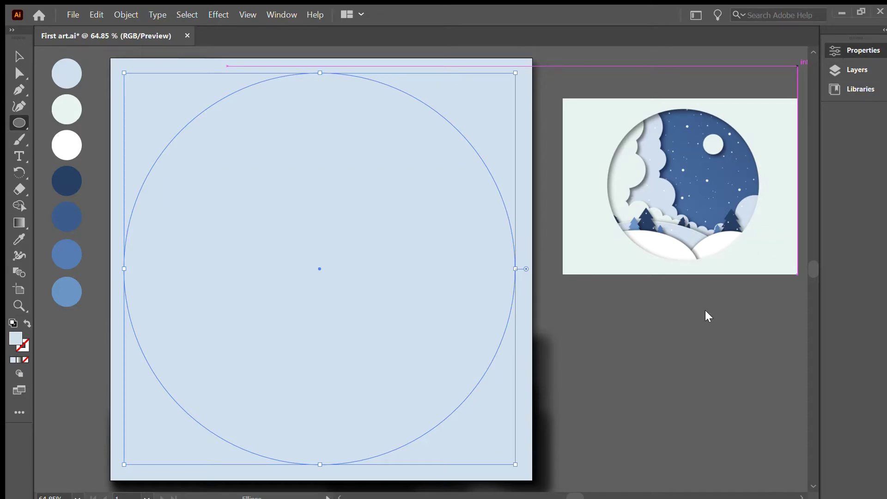
key(Right)
key(Right)
key(Right)
key(Down)
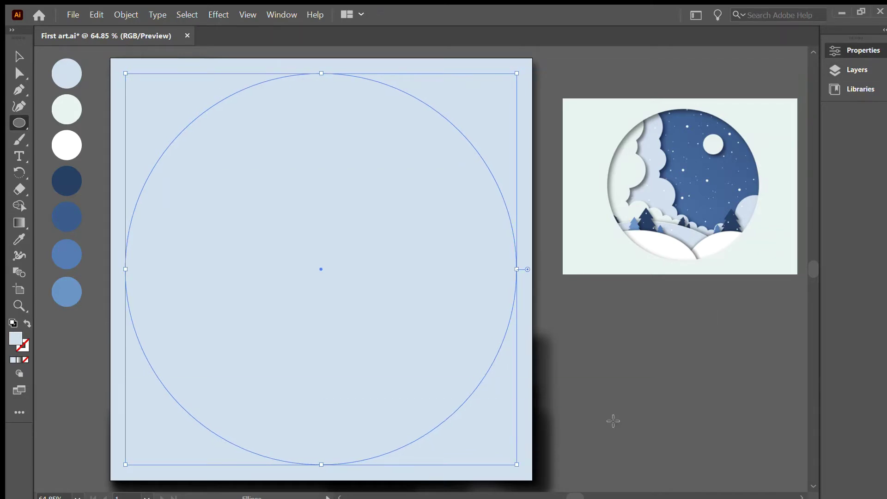
key(v)
click(609, 410)
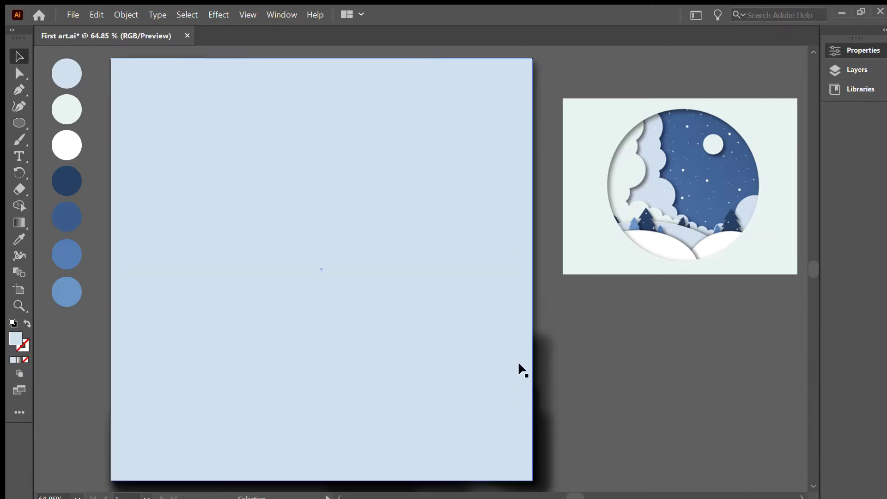
key(ctrl+a)
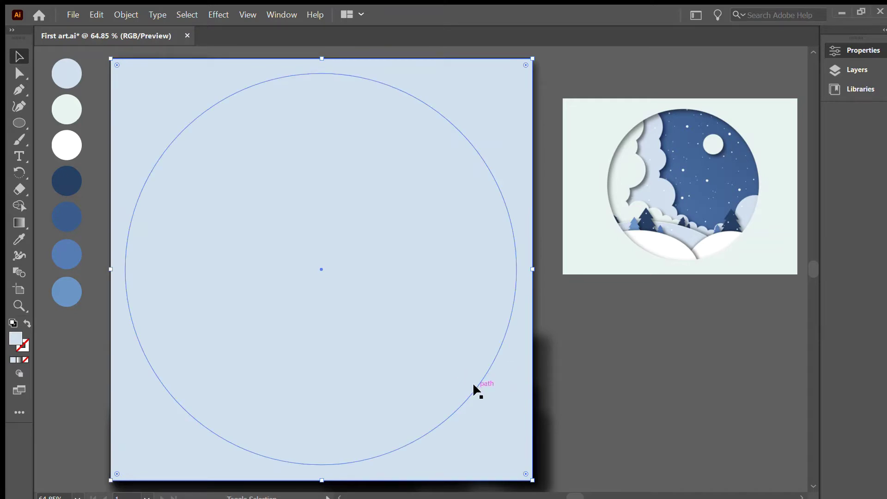
key(ctrl+g)
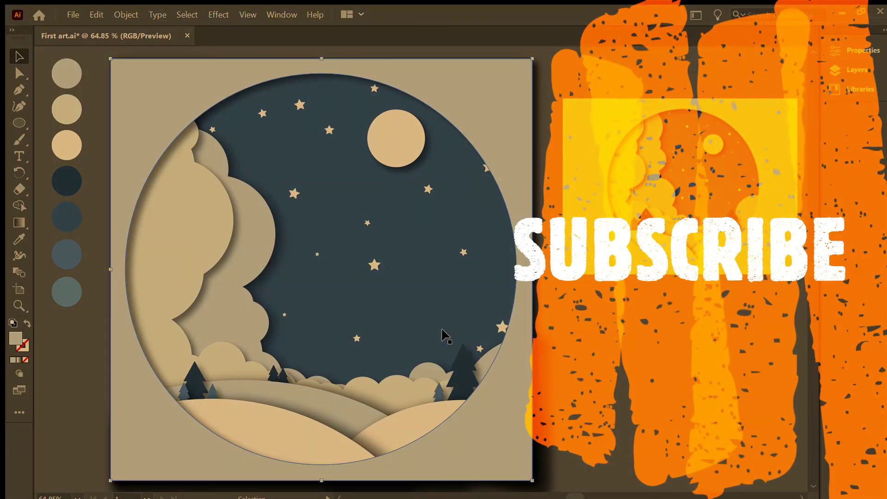
Step: Deselect the finished framed artwork to view the completed cut-out scene
click(608, 408)
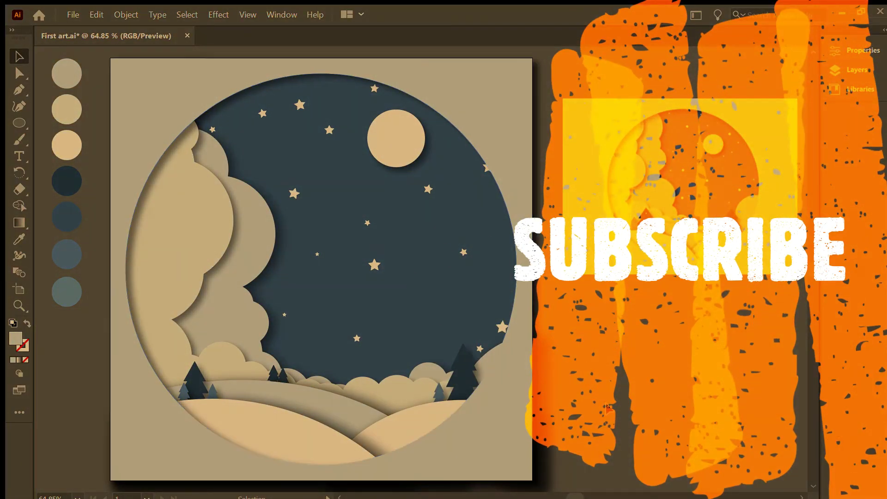